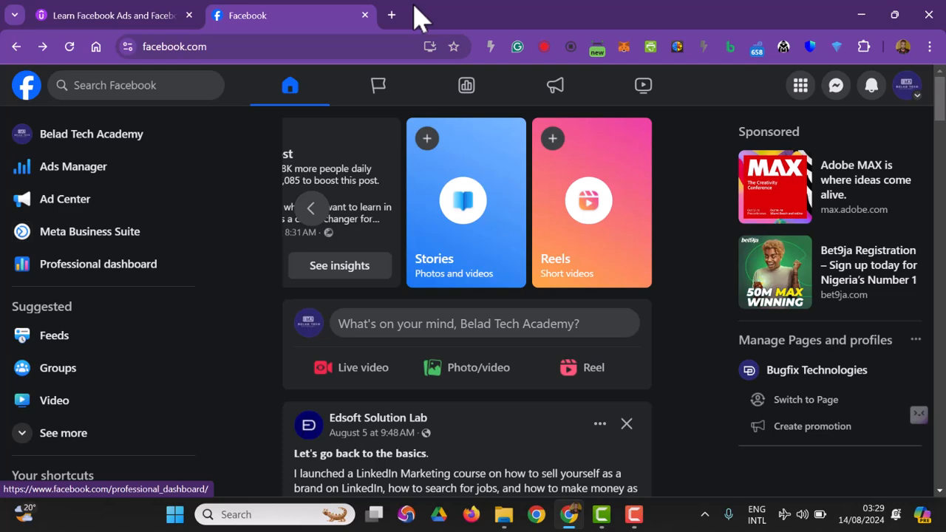
Step: Open canva.com in a new browser tab
left_click(392, 16)
type("ca")
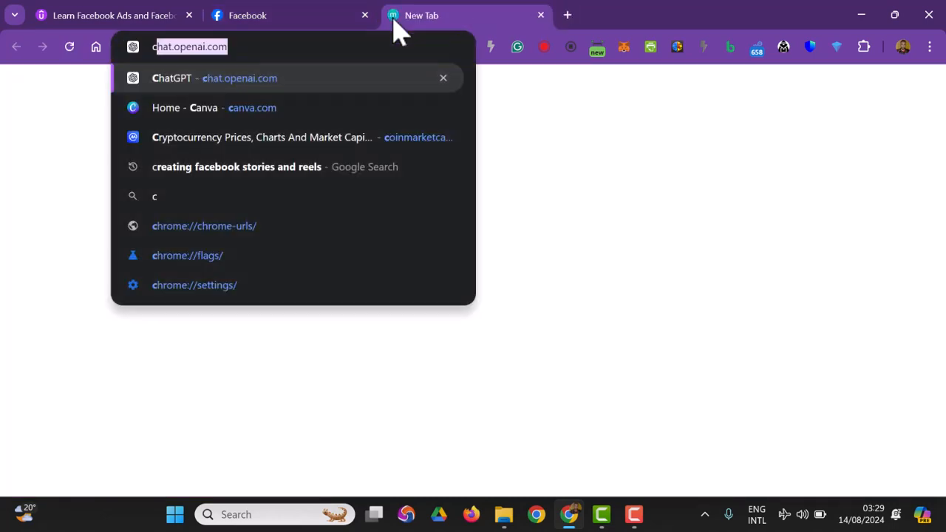
type("nva.com")
key("Return")
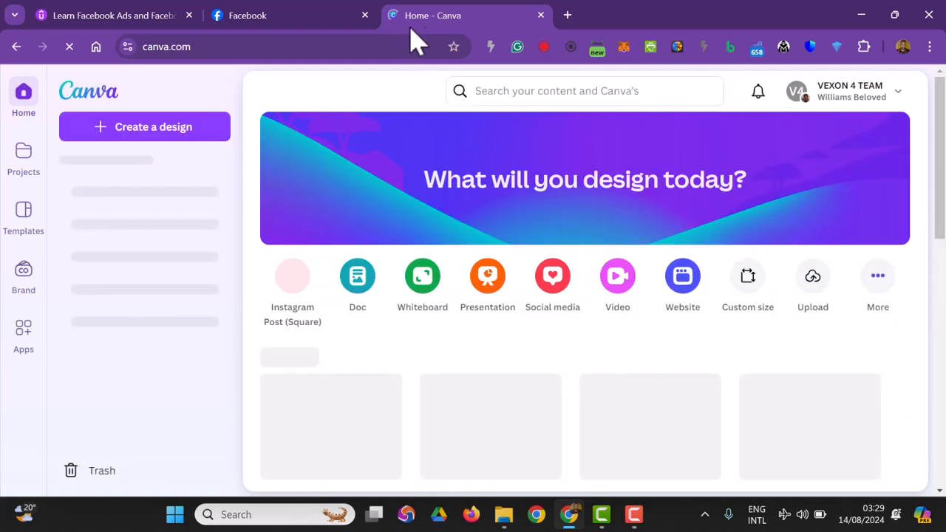
Step: Search Canva's content for "reels"
left_click(487, 90)
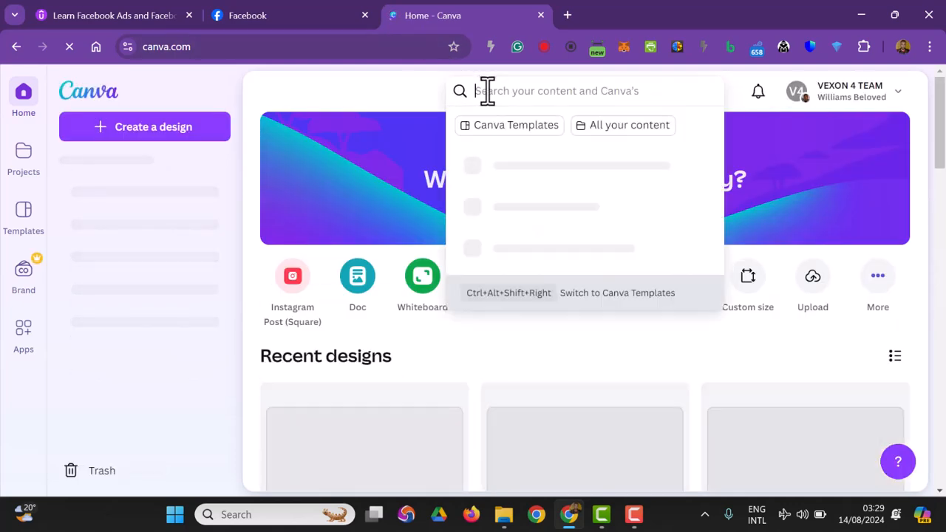
type("reels")
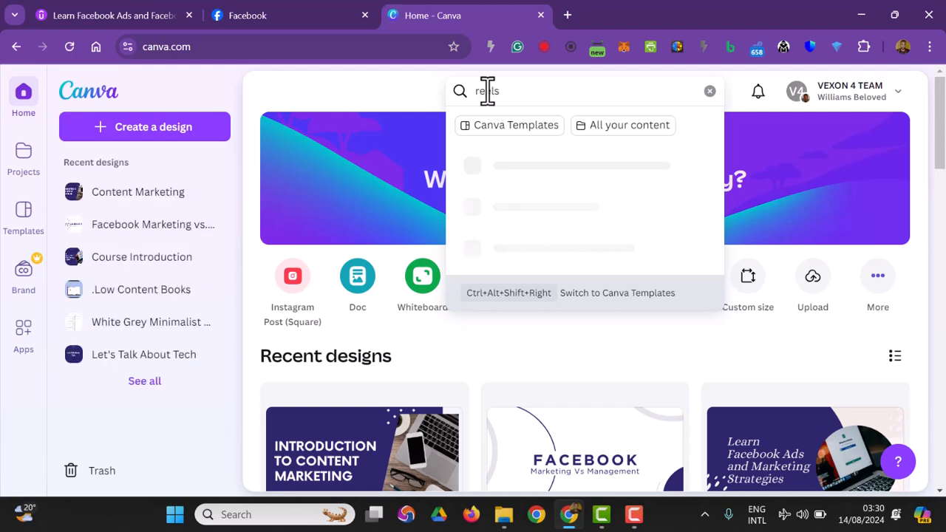
key("Return")
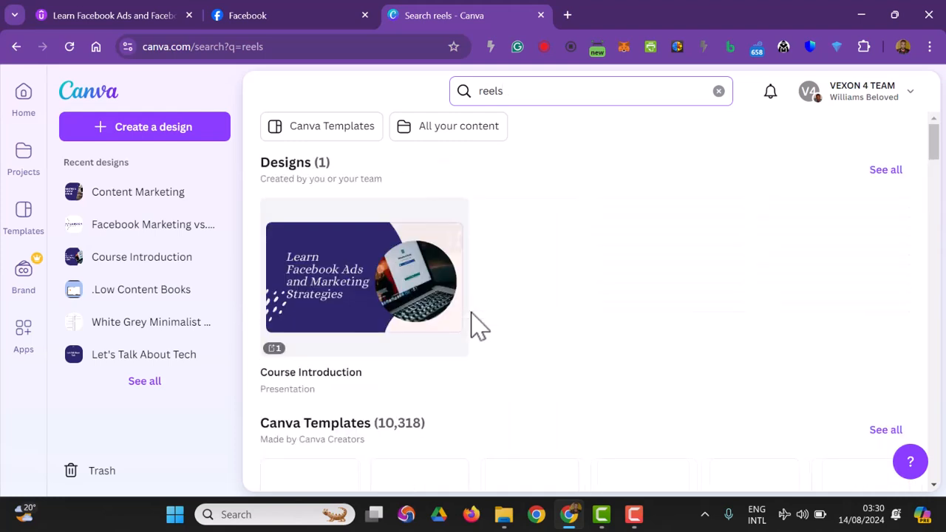
Step: Open the "Three Hooks for Your Videos" mobile video template from the results and start customising it
scroll(478, 325, "down", 3)
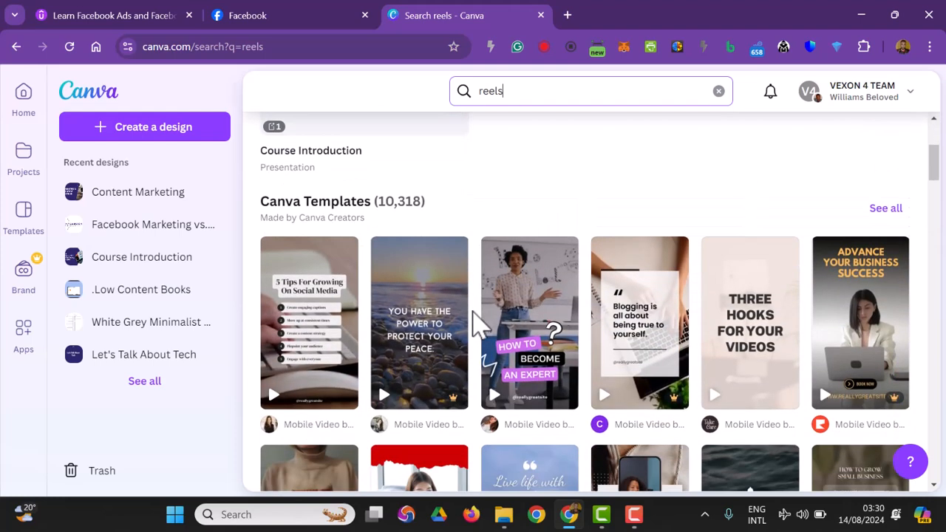
right_click(309, 325)
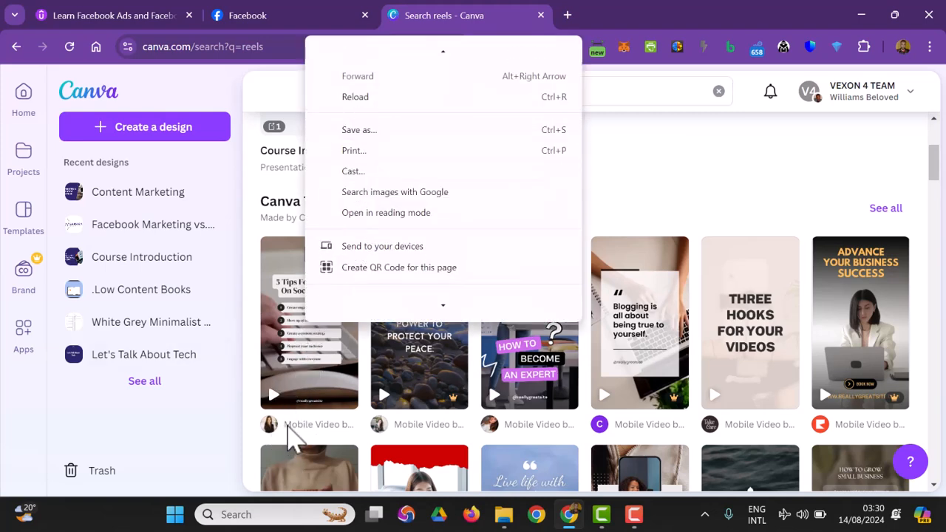
left_click(750, 362)
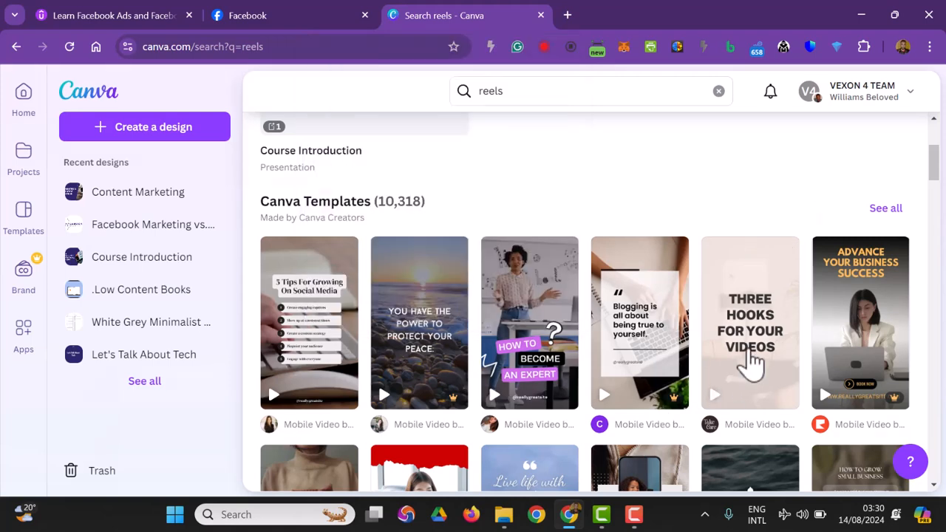
left_click(750, 362)
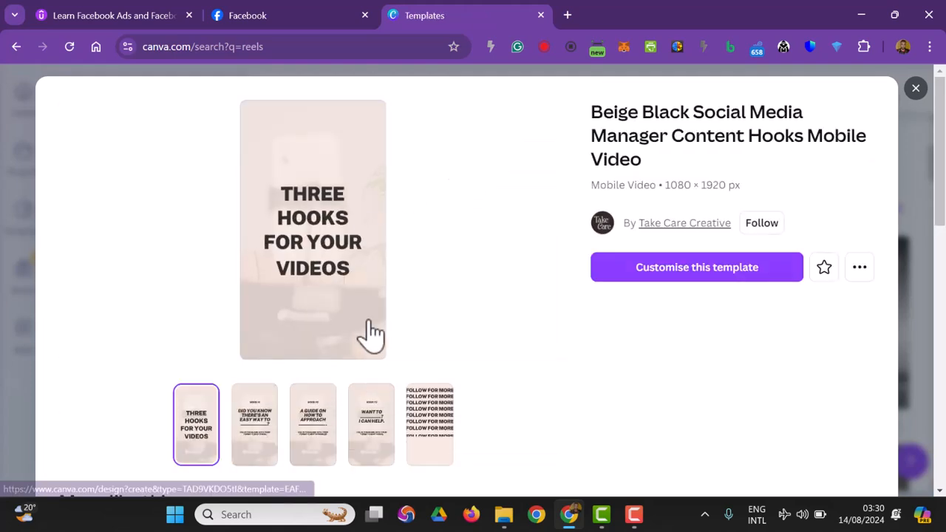
left_click(670, 284)
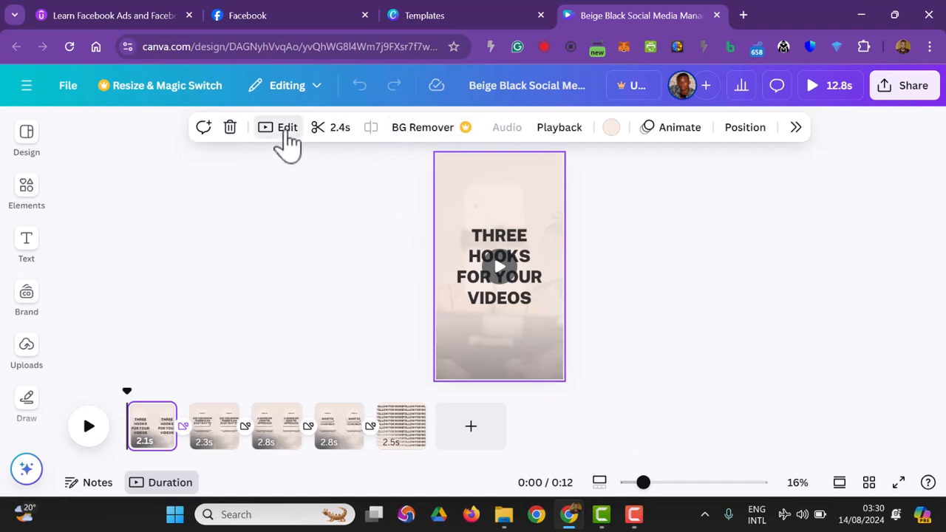
Step: Try the Epic filter on the first page's background with warmth 25 and tint 41, and reset all adjustments
left_click(285, 134)
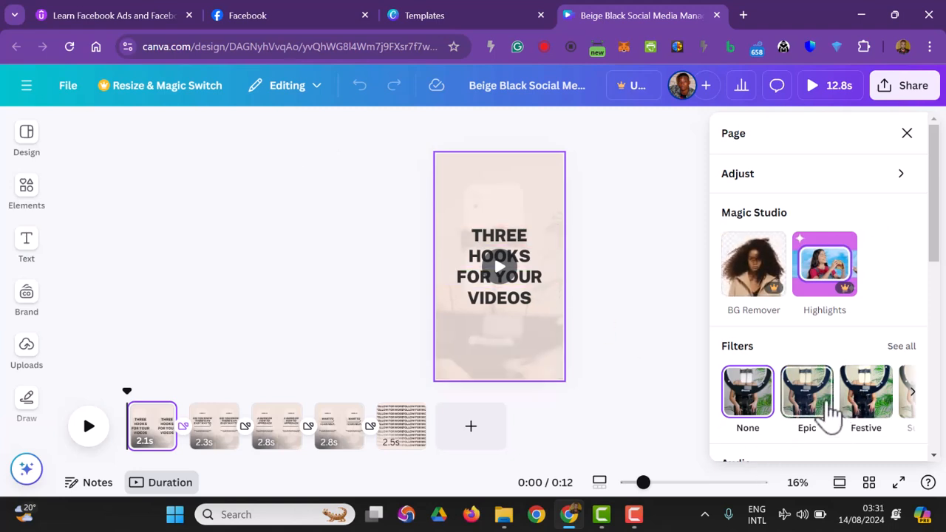
left_click(823, 418)
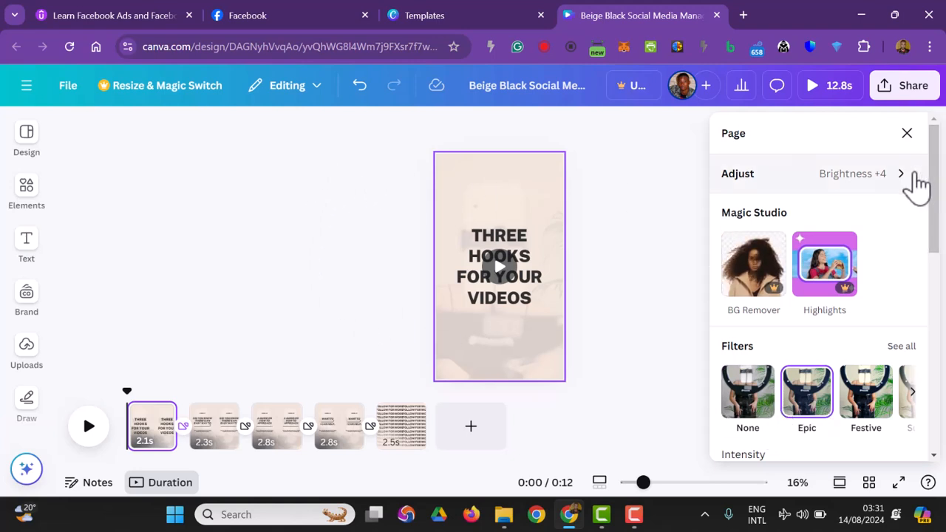
left_click(913, 176)
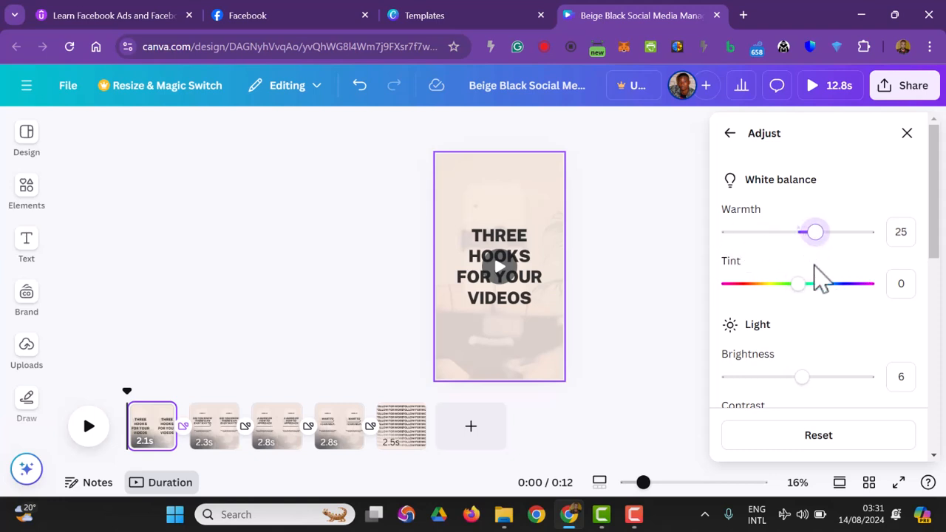
left_click_drag(797, 283, 831, 283)
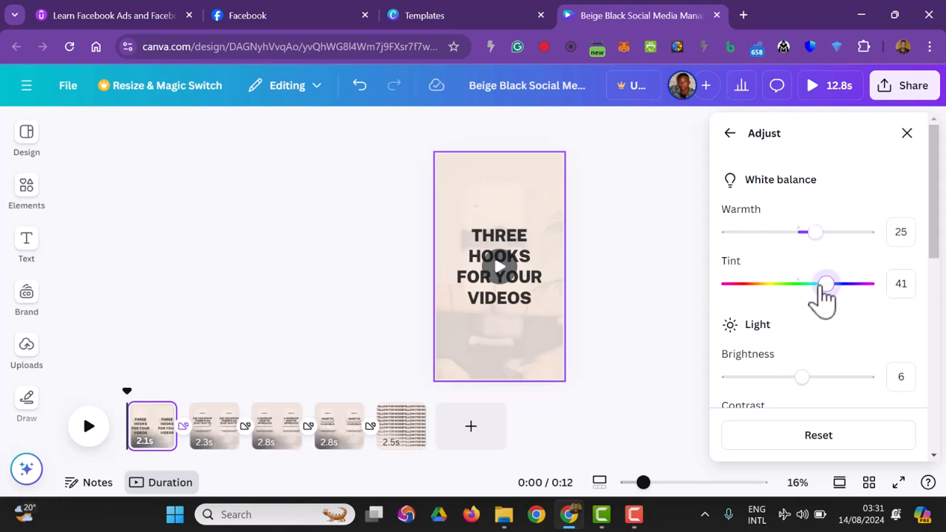
scroll(829, 401, "down", 3)
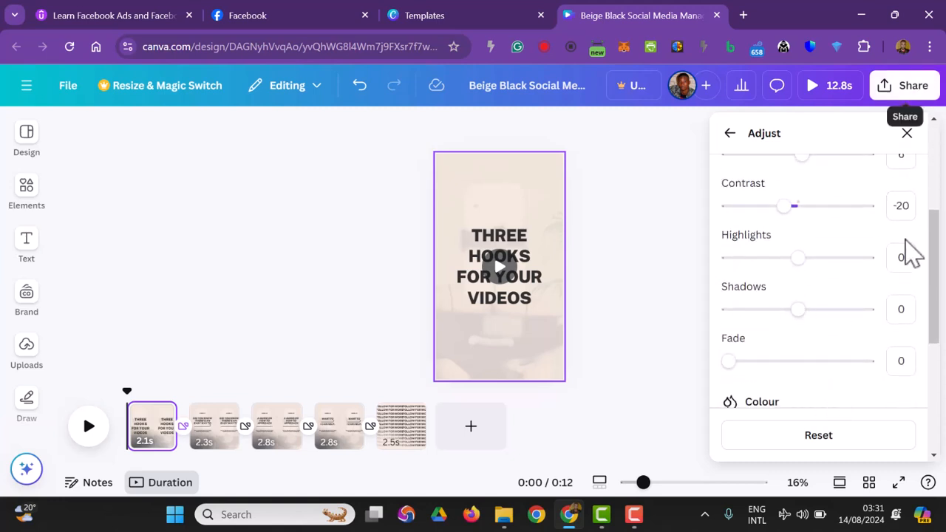
left_click(857, 437)
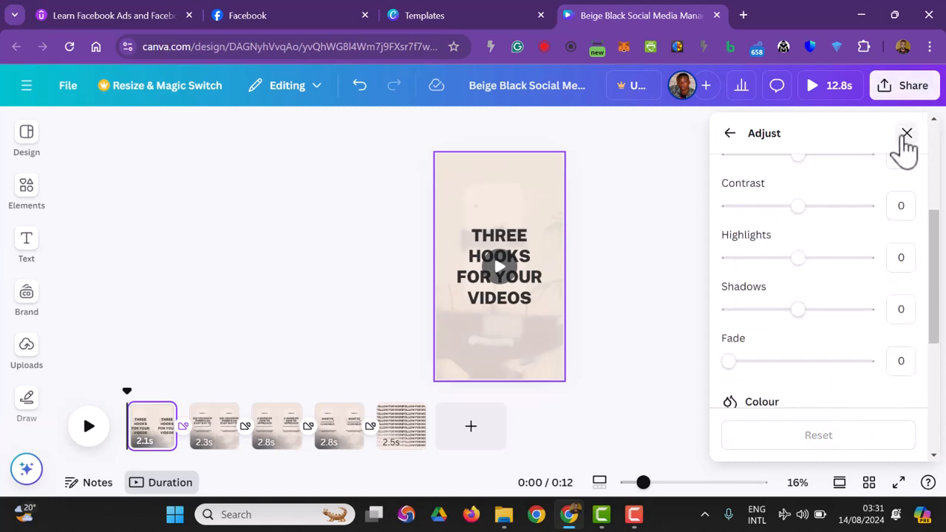
left_click(731, 134)
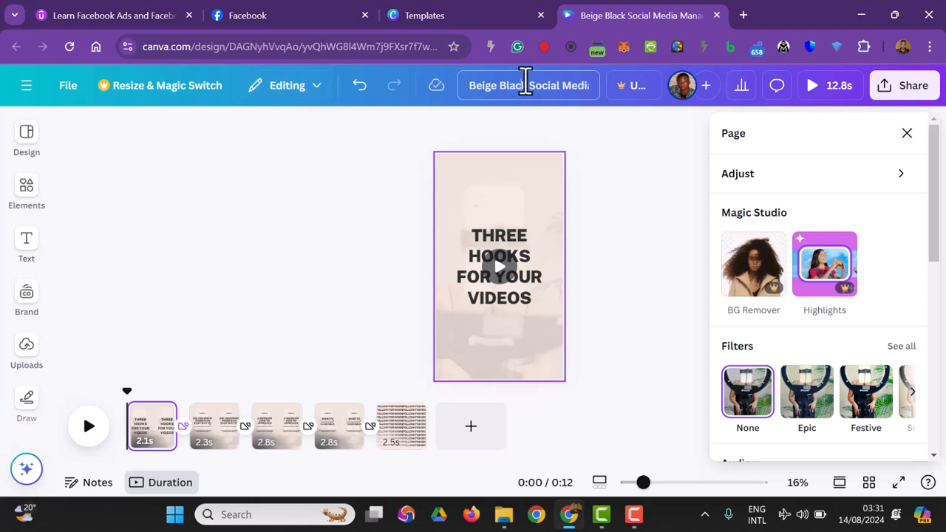
Step: Rename the design as "social media video"
left_click(525, 81)
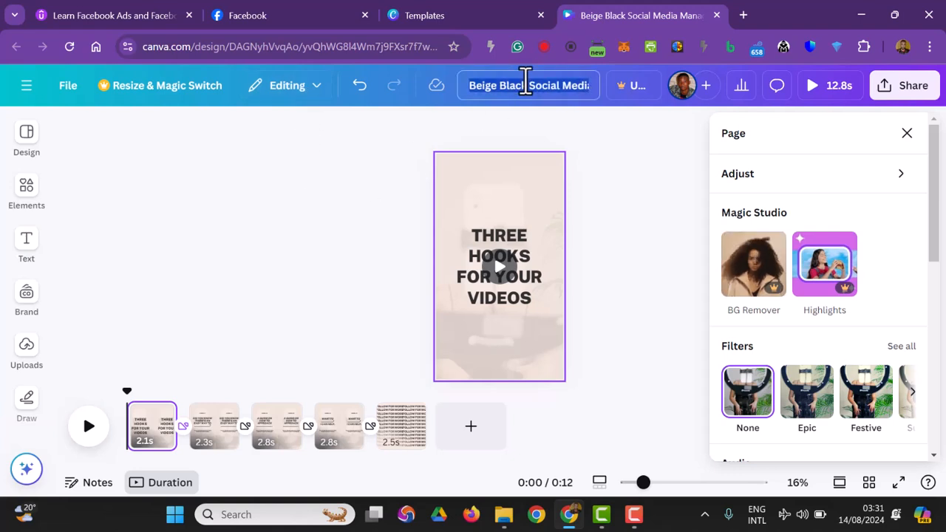
type("s")
type("ocial media")
type(" video")
left_click(205, 245)
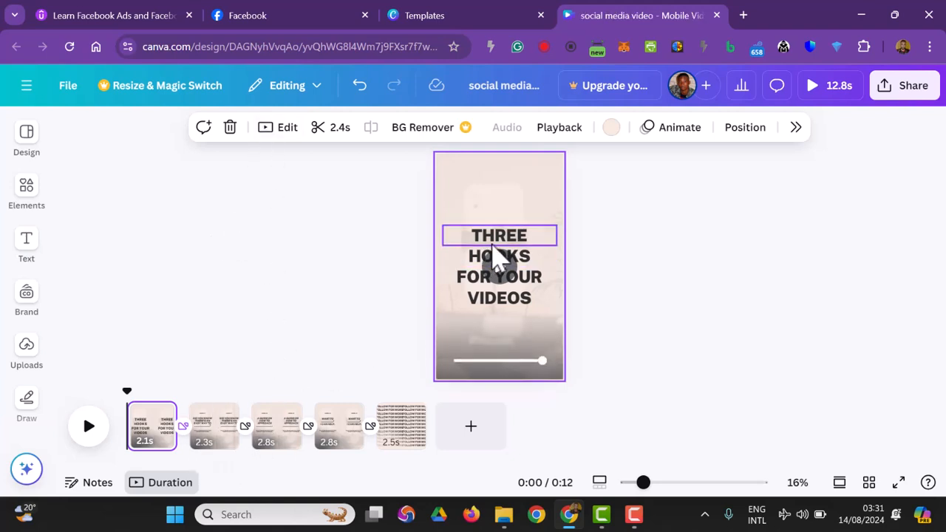
Step: Replace the word "THREE" in the first page's title with "3"
left_click(491, 248)
double_click(488, 238)
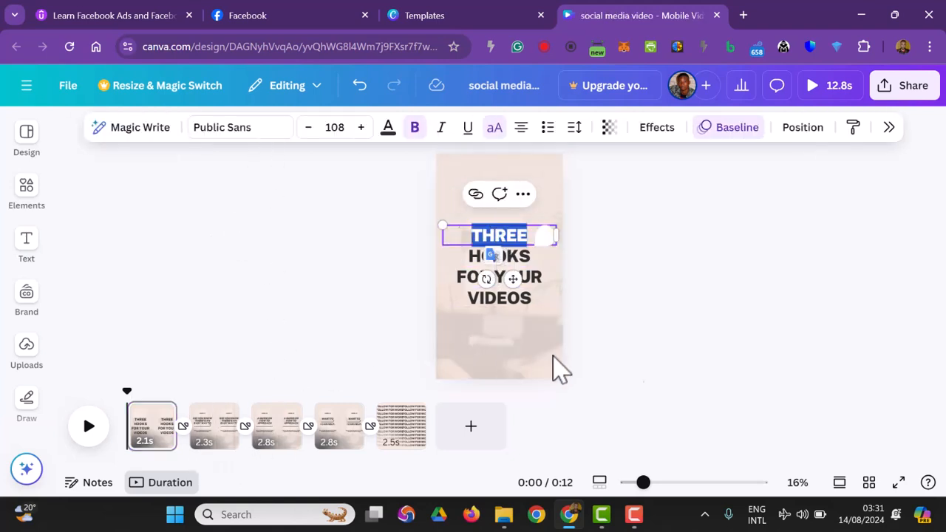
type("3")
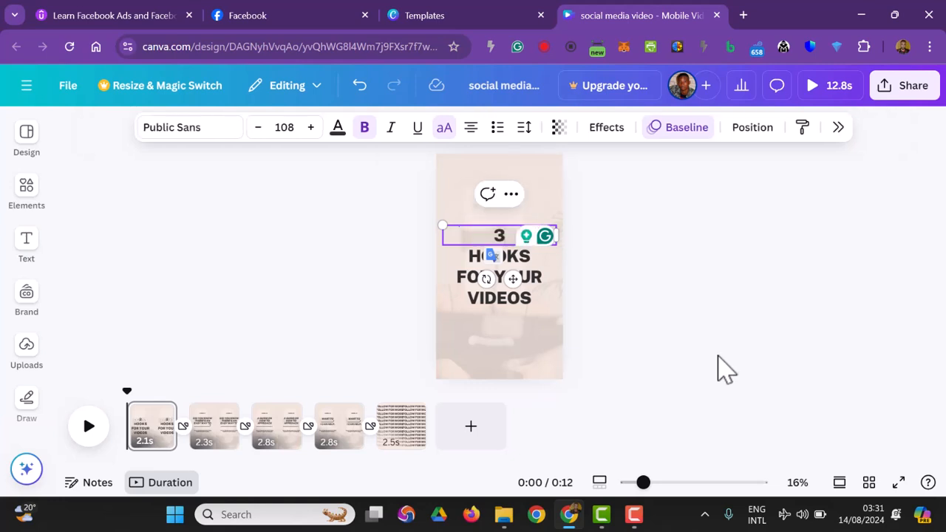
Step: Enlarge the "3" to a font size of about 603 and narrow its text box to fit the digit
left_click_drag(443, 226, 410, 167)
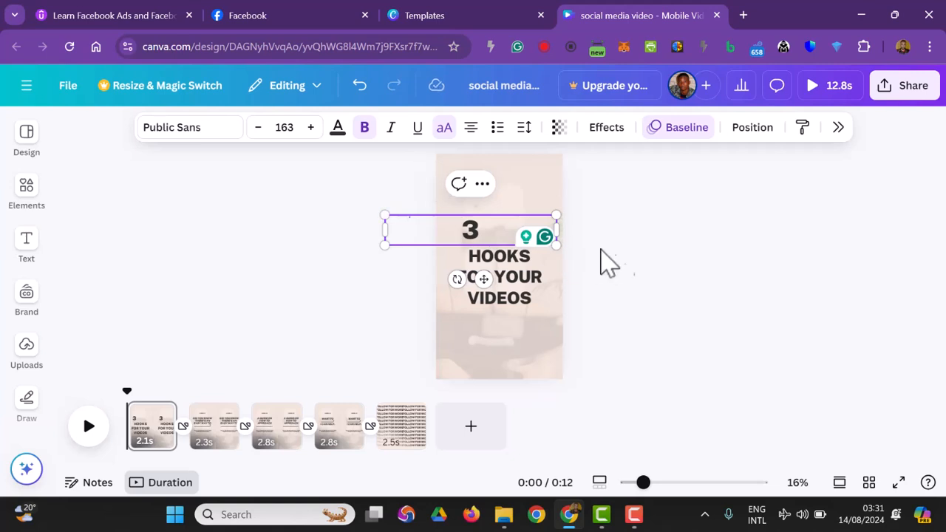
left_click_drag(555, 229, 736, 318)
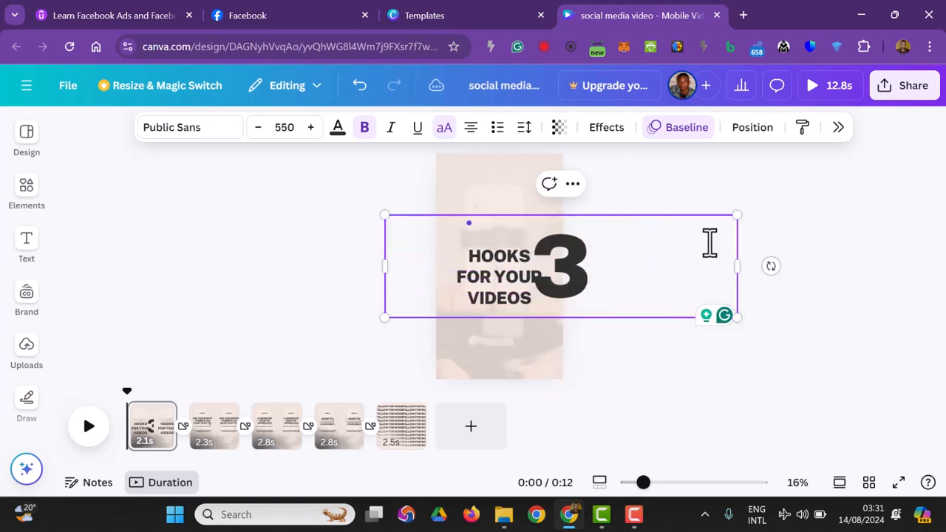
left_click_drag(739, 266, 512, 281)
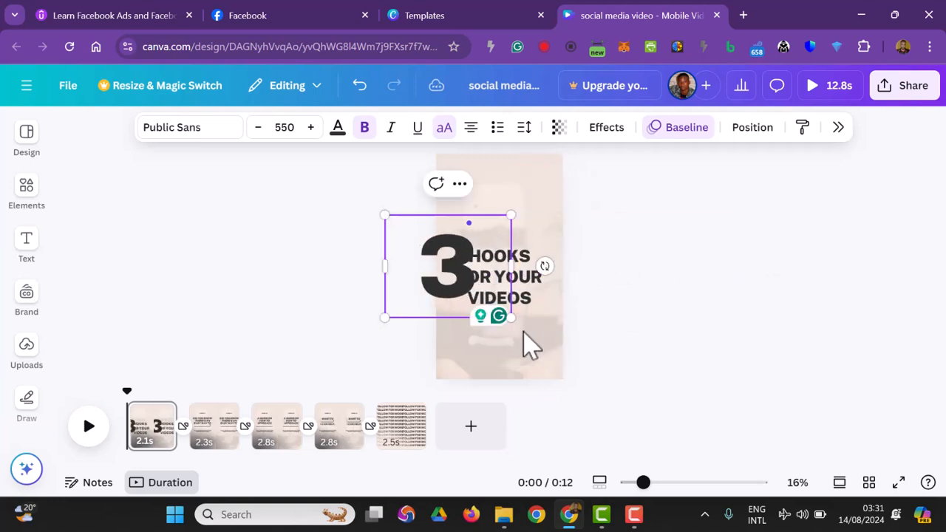
left_click_drag(513, 318, 595, 384)
left_click_drag(593, 300, 532, 337)
left_click_drag(530, 385, 481, 328)
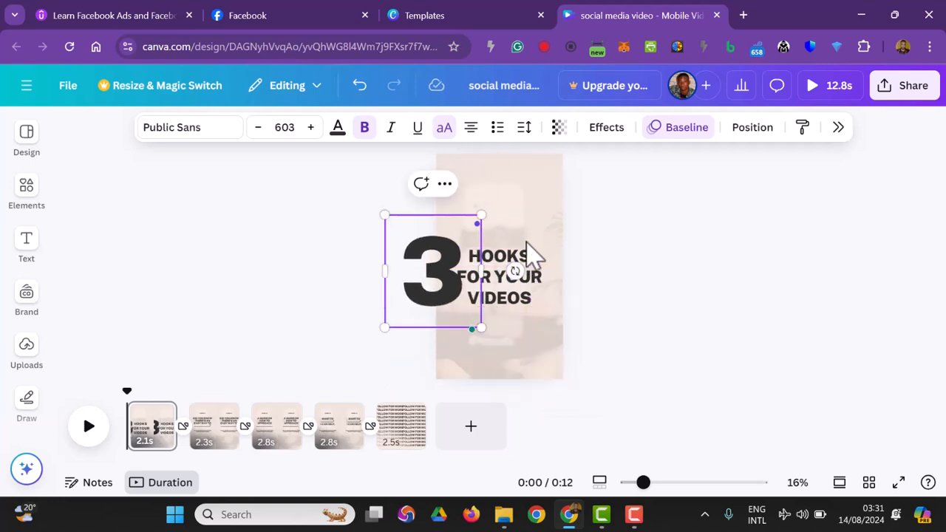
Step: Scale the lines "HOOKS", "FOR YOUR" and "VIDEOS" down together to a font size of about 75 and shift them right
left_click(532, 255)
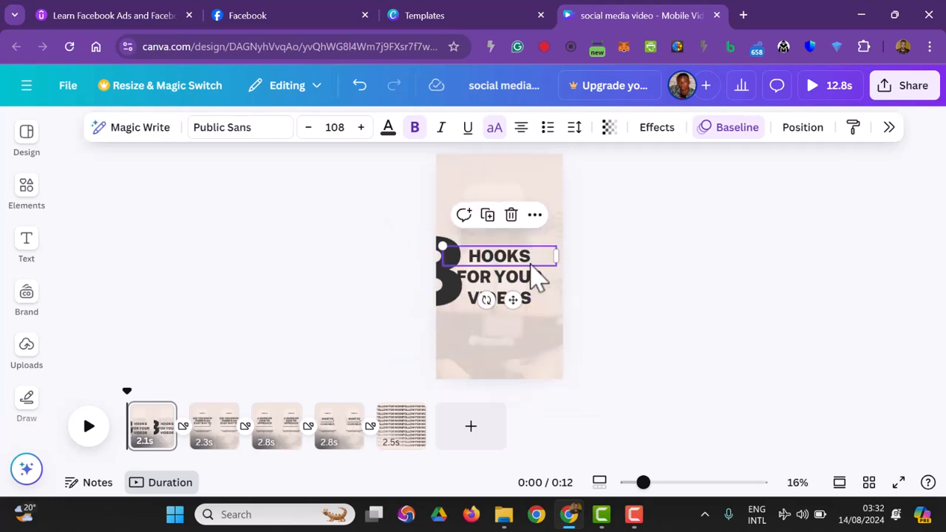
left_click(529, 271, "shift")
left_click(528, 293, "shift")
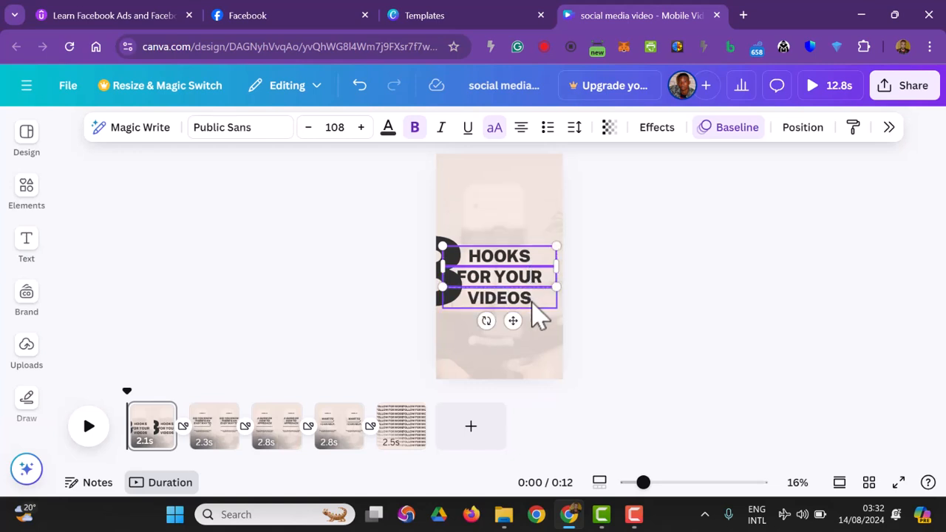
left_click_drag(554, 314, 521, 292)
left_click_drag(485, 277, 524, 279)
left_click(687, 331)
Step: Reduce the "3" to a font size of about 441 and place it just left of the three text lines
left_click_drag(457, 307, 478, 296)
left_click_drag(456, 265, 468, 274)
left_click(724, 300)
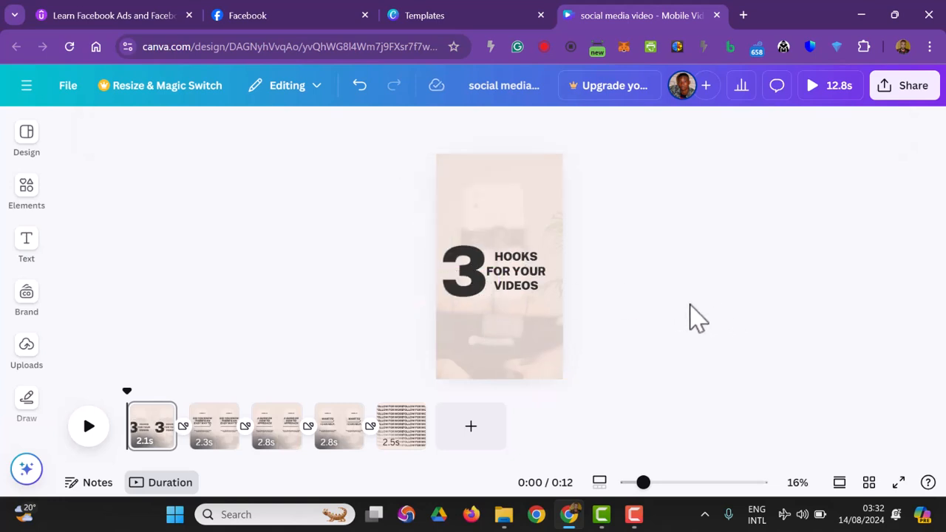
Step: Examine the text animation options available for the large "3"
left_click(461, 292)
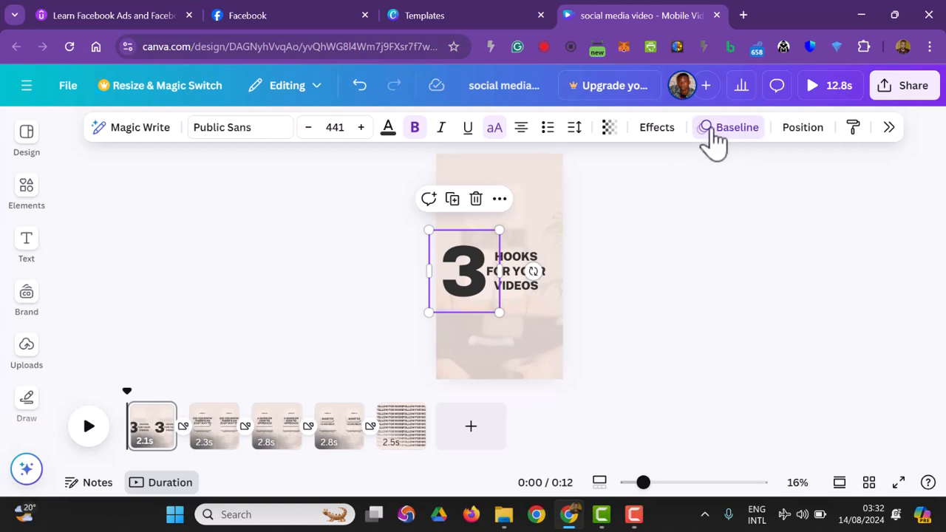
left_click(713, 142)
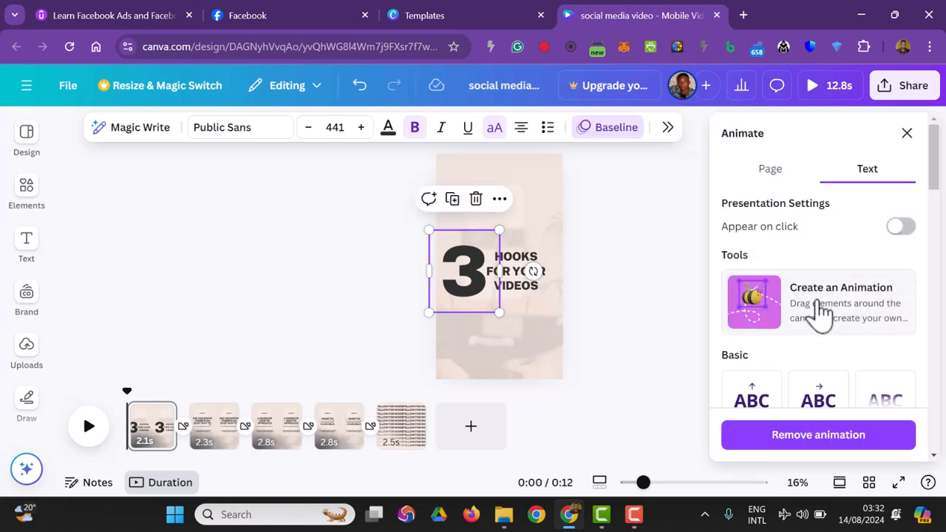
scroll(820, 314, "down", 1)
scroll(824, 317, "down", 1)
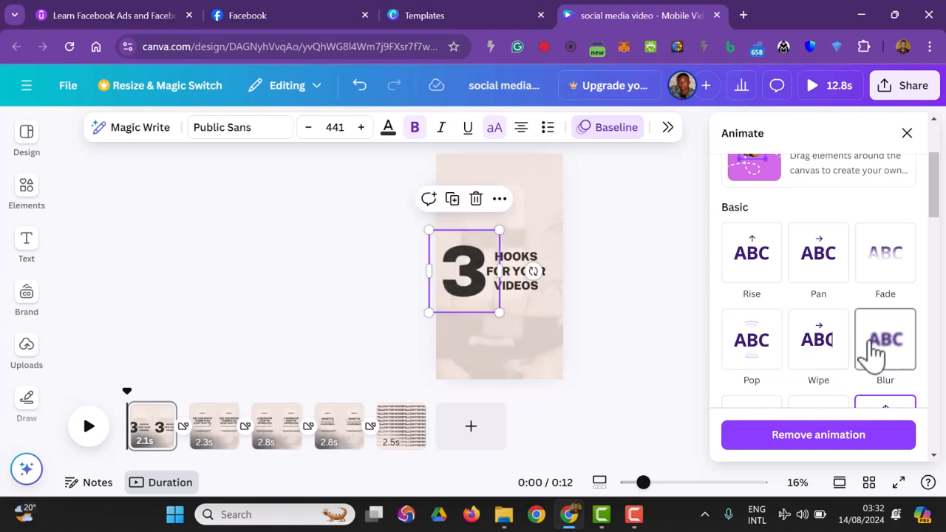
left_click(669, 318)
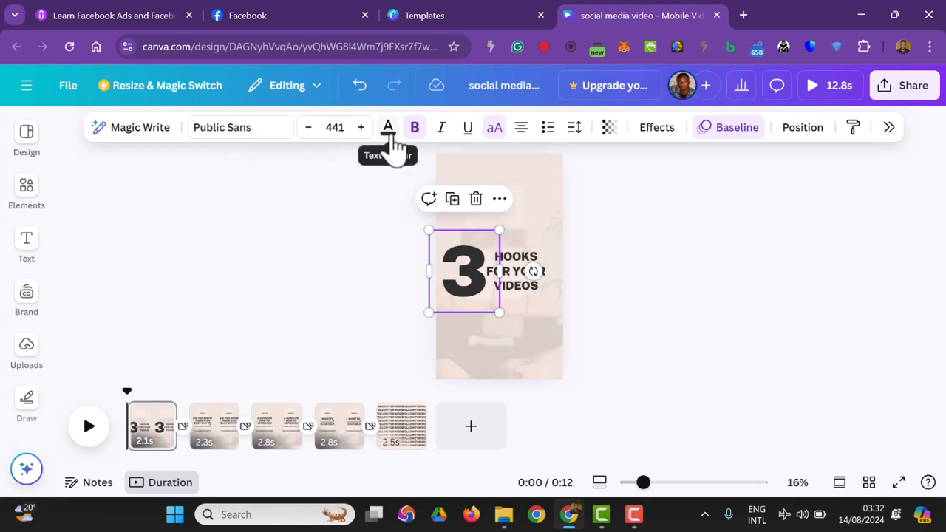
Step: Reword the lines beside the "3" as "WAYS", "TO GET" and "INTO TECH", and scale them down slightly to fit the page
left_click(152, 452)
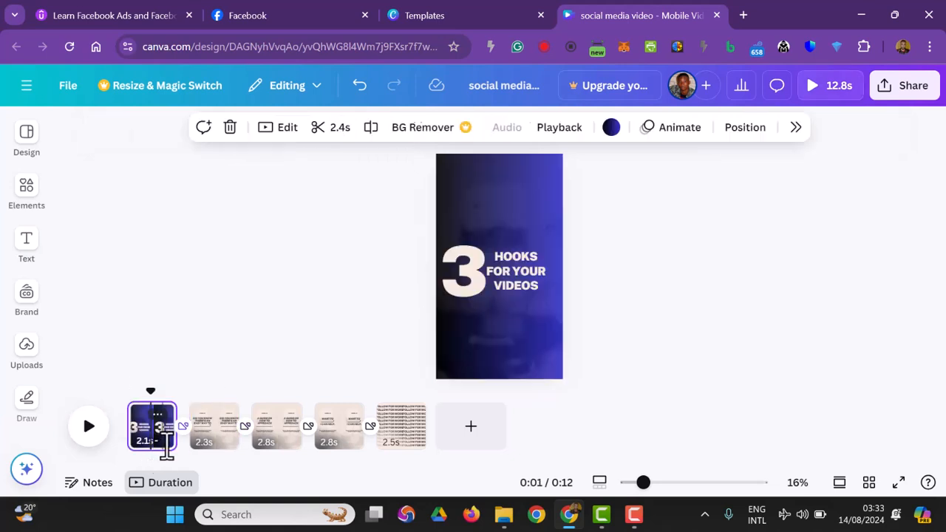
left_click(520, 287)
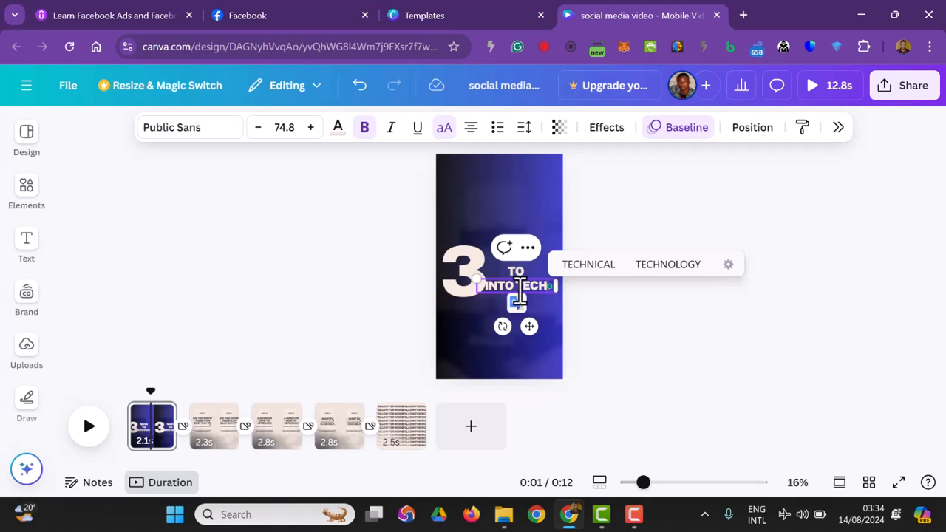
key("Escape")
left_click_drag(555, 294, 538, 287)
left_click(641, 305)
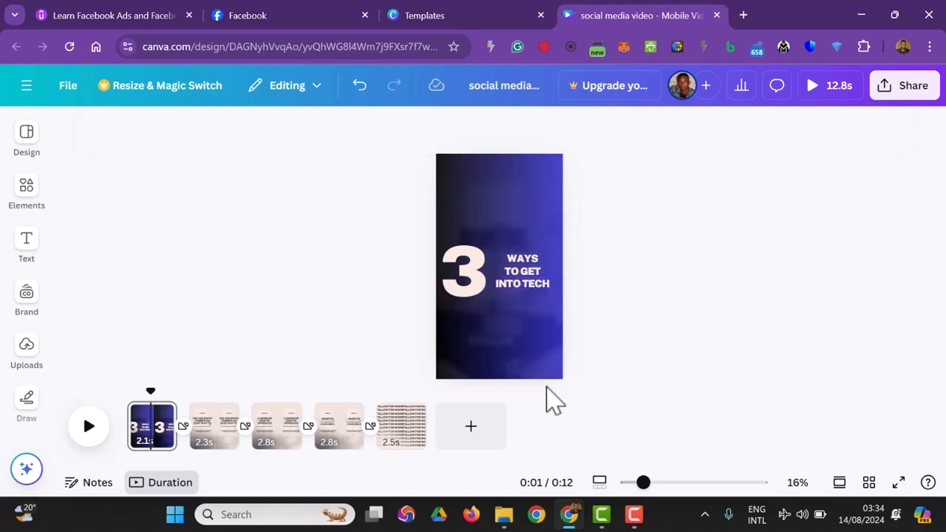
Step: Enlarge the "WAYS", "TO GET" and "INTO TECH" lines to a font size of about 70.6 and shift them slightly left toward the "3"
left_click(523, 272)
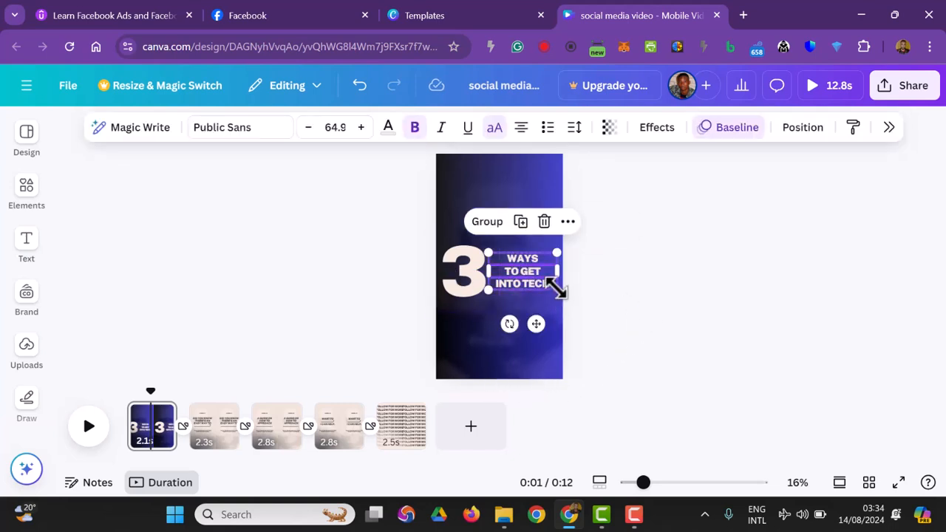
left_click_drag(559, 294, 568, 300)
left_click_drag(560, 296, 563, 294)
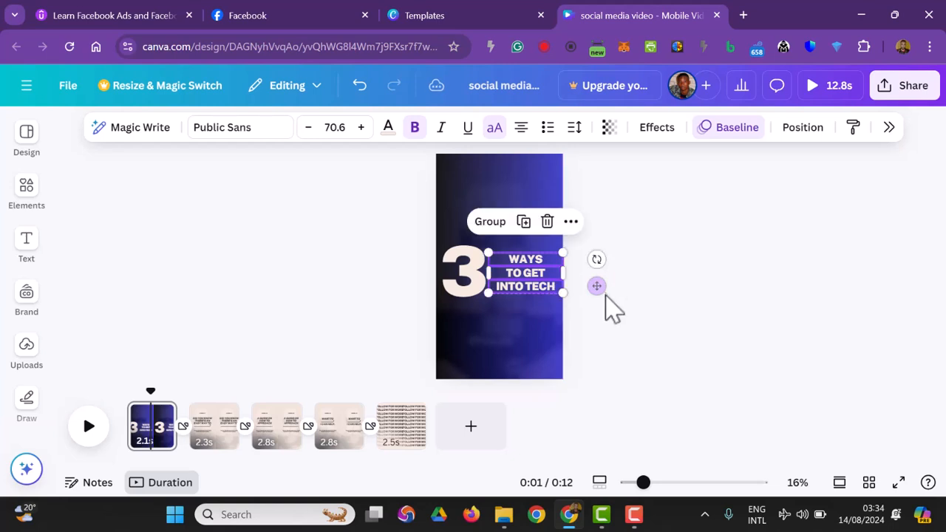
left_click(608, 311)
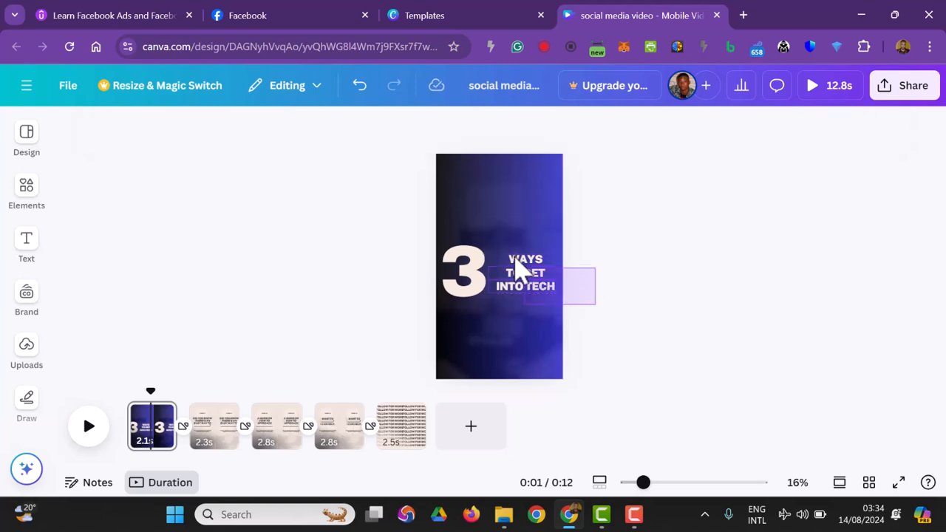
left_click(523, 272)
left_click_drag(523, 271, 523, 271)
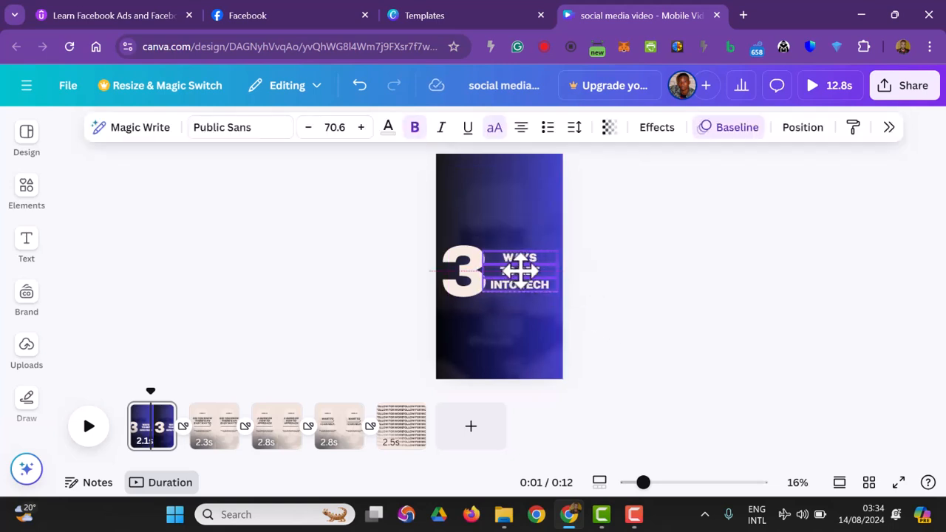
left_click(612, 303)
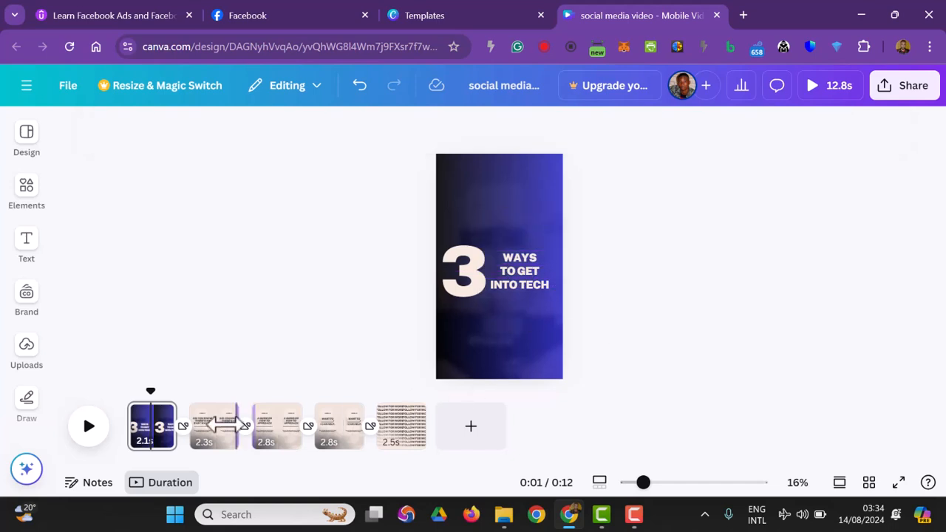
Step: Change the second page's background colour to white
left_click(216, 437)
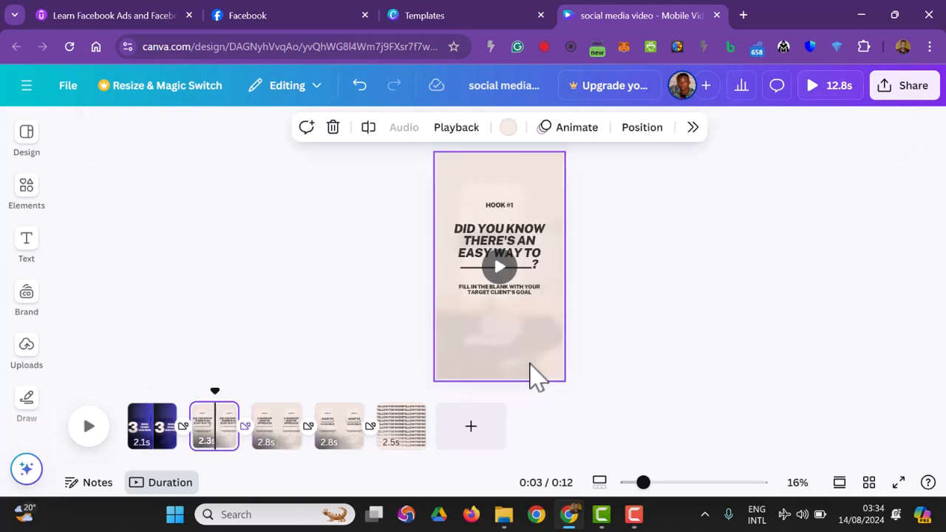
left_click(509, 132)
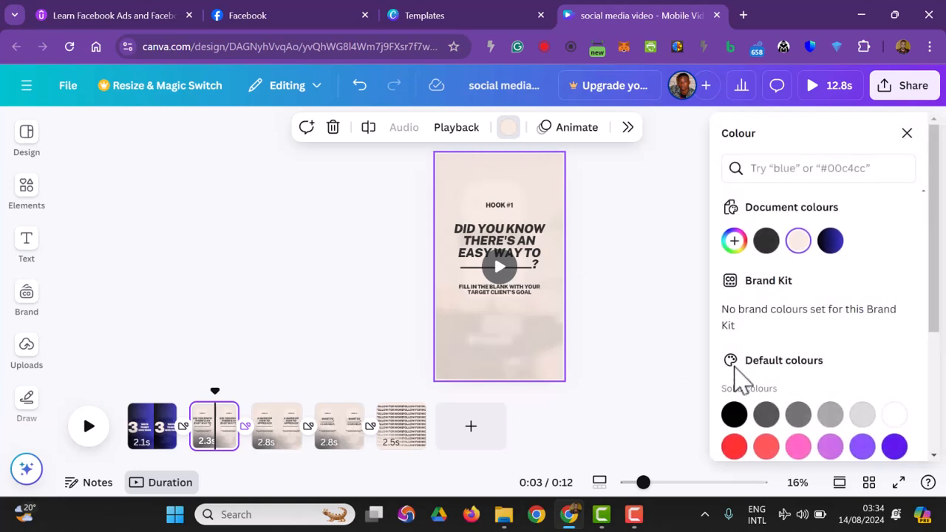
left_click(894, 414)
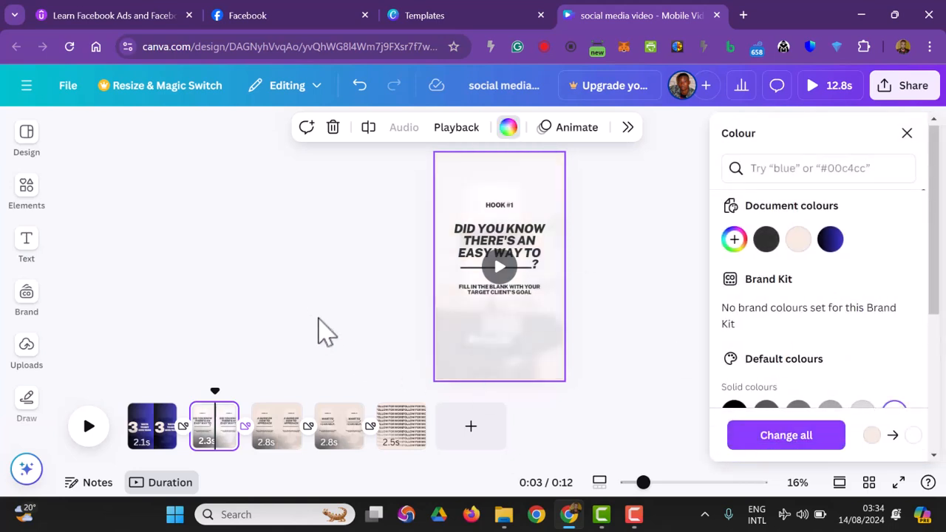
left_click(318, 326)
Step: Replace the small fill-in-the-blank text on the second page with "LEARN TECH SKILLS FOR FREE ON YOUTUBE"
double_click(504, 290)
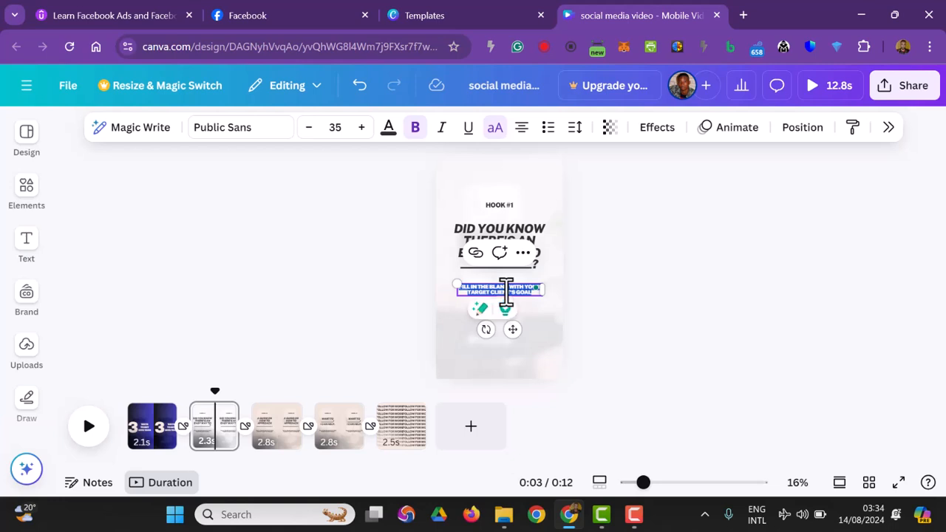
type("LEARN TECH SKILLS")
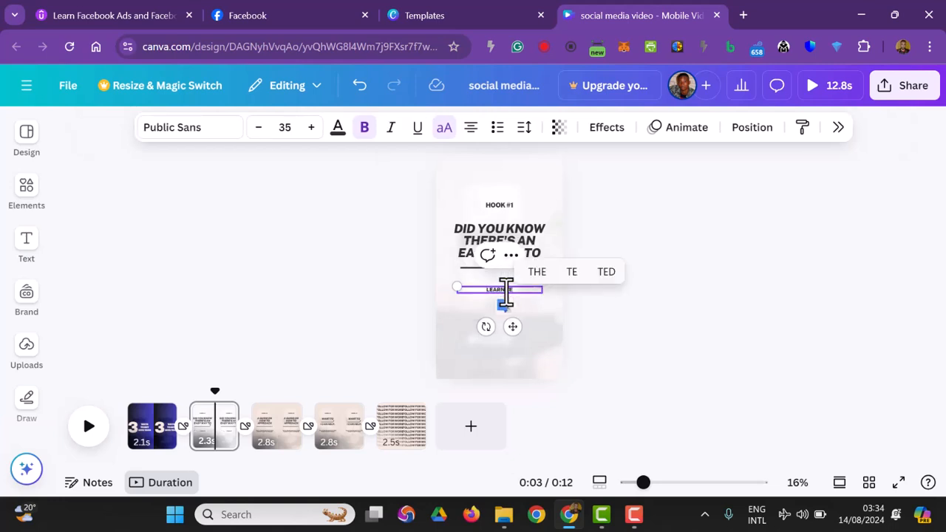
type(" FOR FREE ON YOUTUBE")
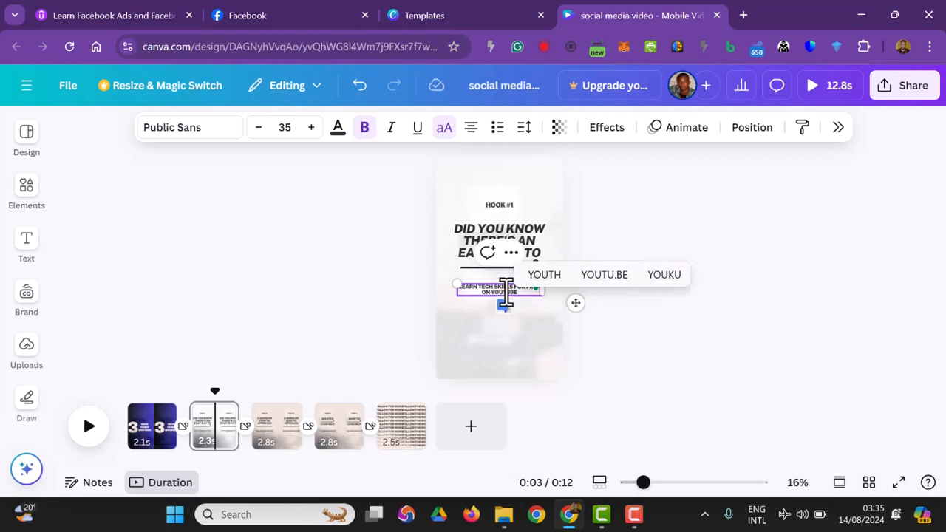
left_click(678, 283)
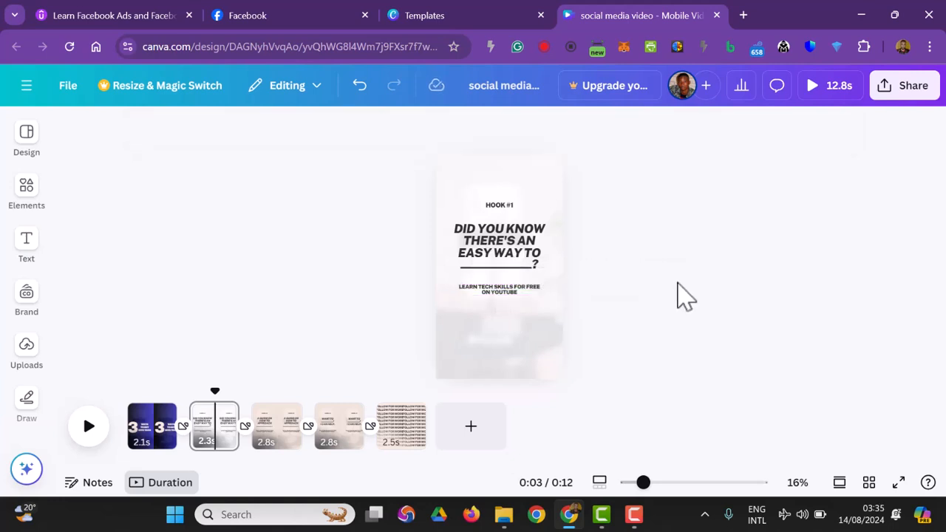
Step: Delete the blank underline beneath "EASY WAY TO"
left_click(517, 267)
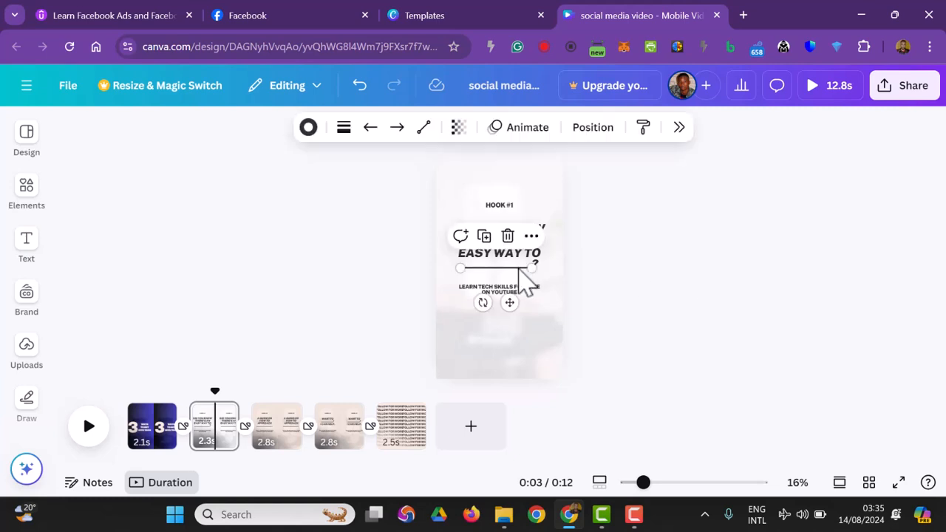
key("Delete")
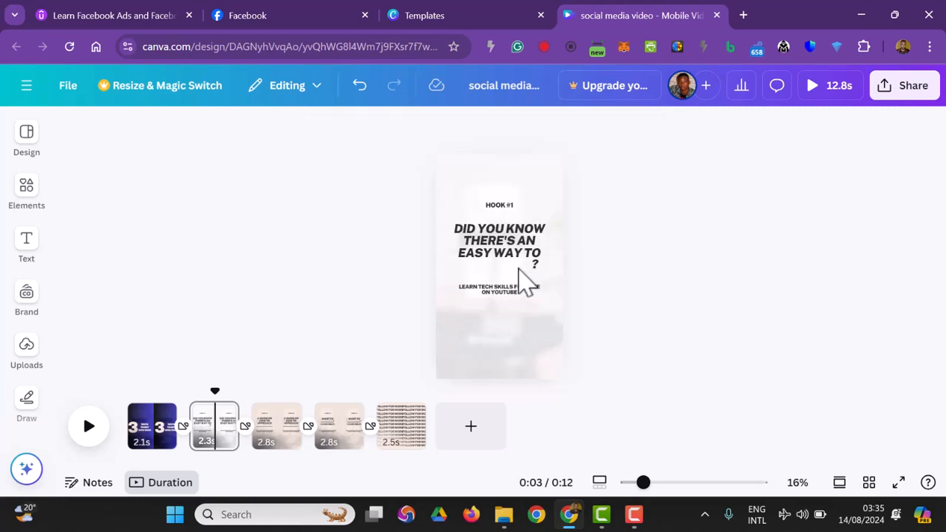
left_click(537, 267)
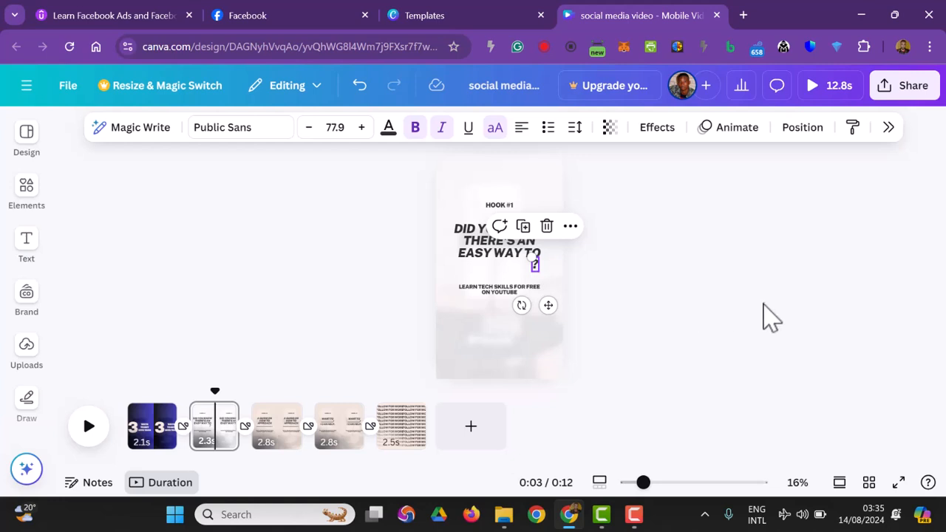
Step: Shorten the second page's heading to "DID YOU KNOW"
double_click(469, 240)
left_click_drag(469, 240, 525, 263)
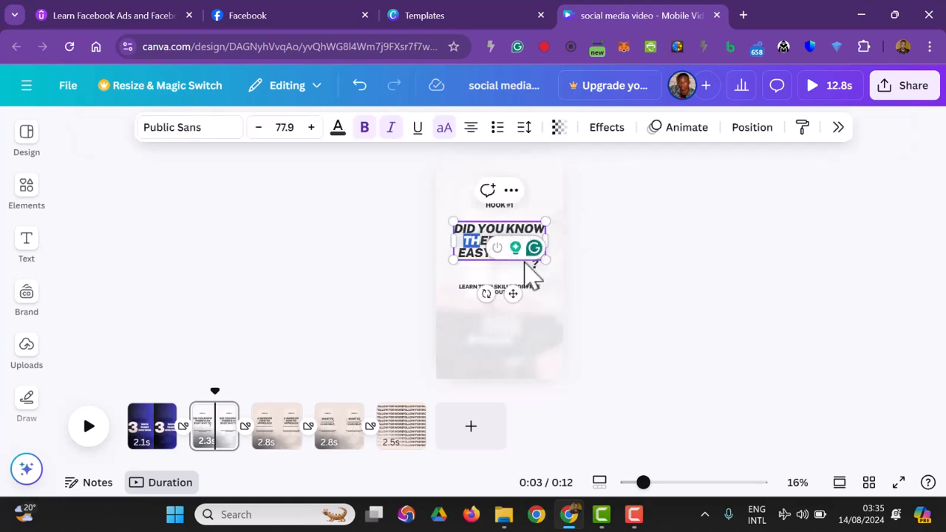
left_click(770, 310)
double_click(523, 241)
left_click(473, 249)
left_click_drag(472, 240, 492, 254)
key("BackSpace")
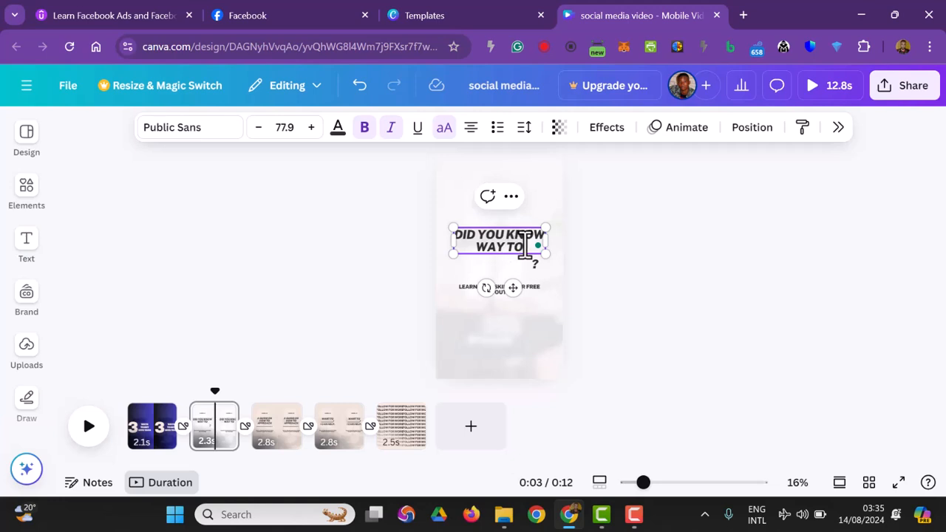
key("BackSpace")
key("BackSpace")
key("BackSpace")
key("BackSpace")
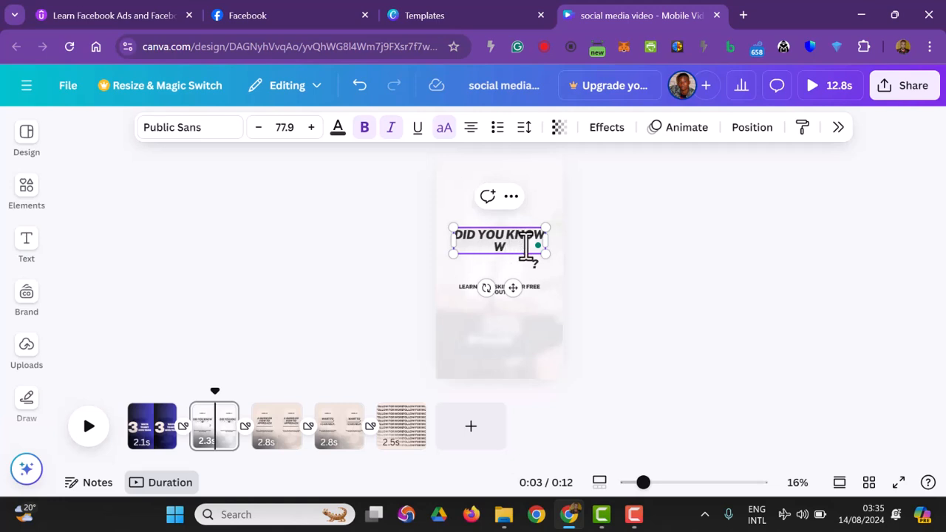
type("?")
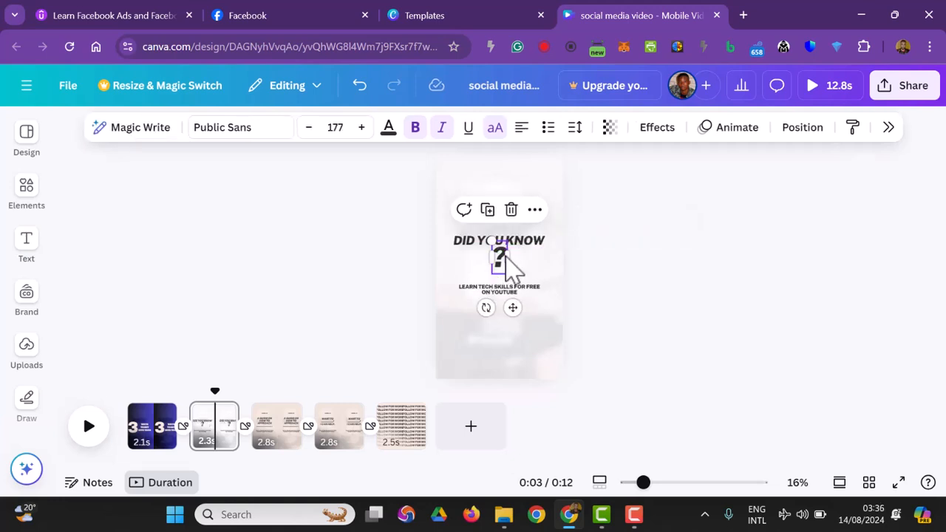
Step: Delete the "HOOK #1" label and the separate question mark, and end the "DID YOU KNOW" heading with "?"
key("Delete")
left_click(522, 245)
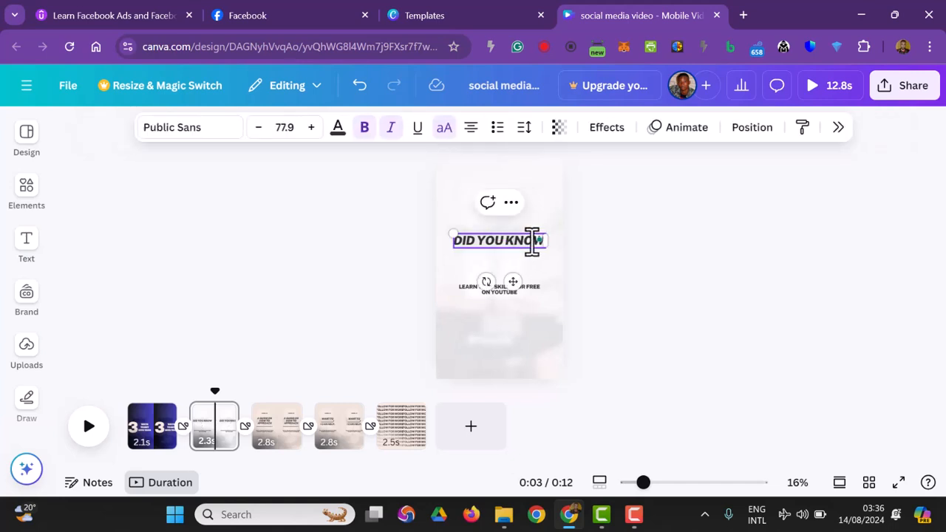
type("?")
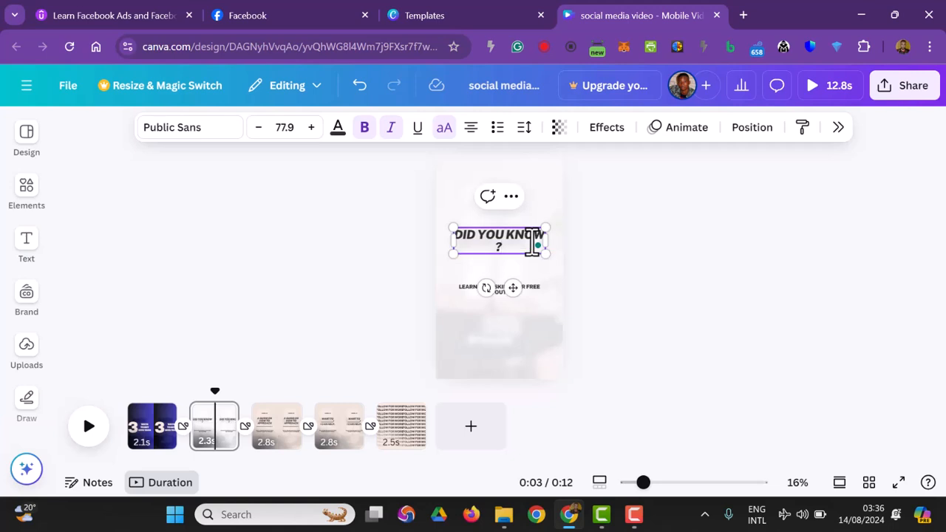
left_click(707, 331)
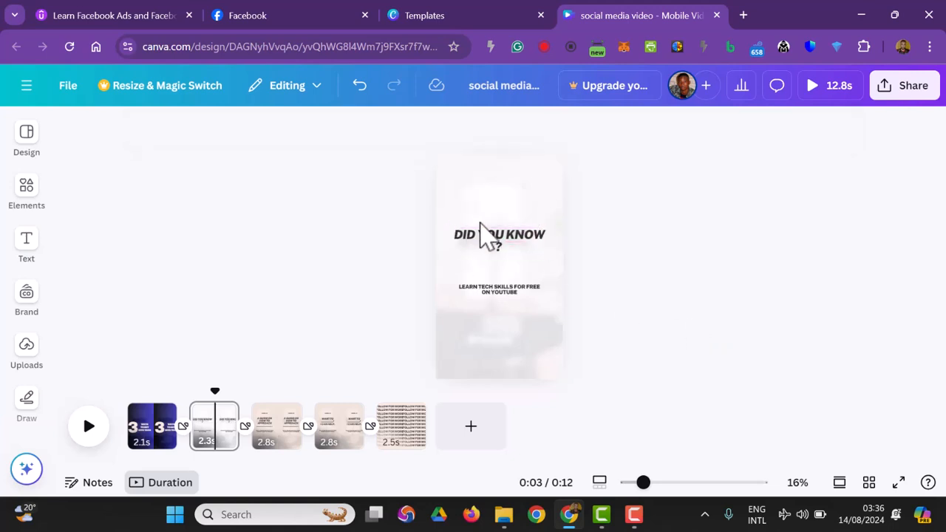
Step: Enlarge the "LEARN TECH SKILLS" text to a font size of about 43.7, narrow its box and move it up under the heading
left_click(498, 249)
left_click(516, 236)
left_click(488, 292)
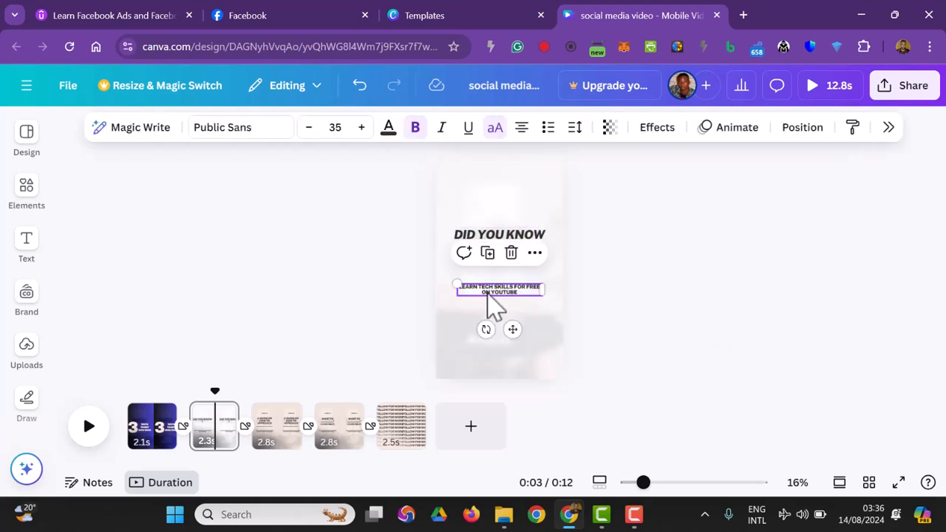
left_click_drag(460, 282, 437, 253)
left_click_drag(536, 294, 518, 299)
left_click_drag(471, 289, 485, 270)
left_click(713, 308)
Step: Reword the text as "YOU CAN LEARN TECH SKILLS FOR FREE ON YOUTUBE", and enlarge and centre it beneath the heading
left_click(465, 269)
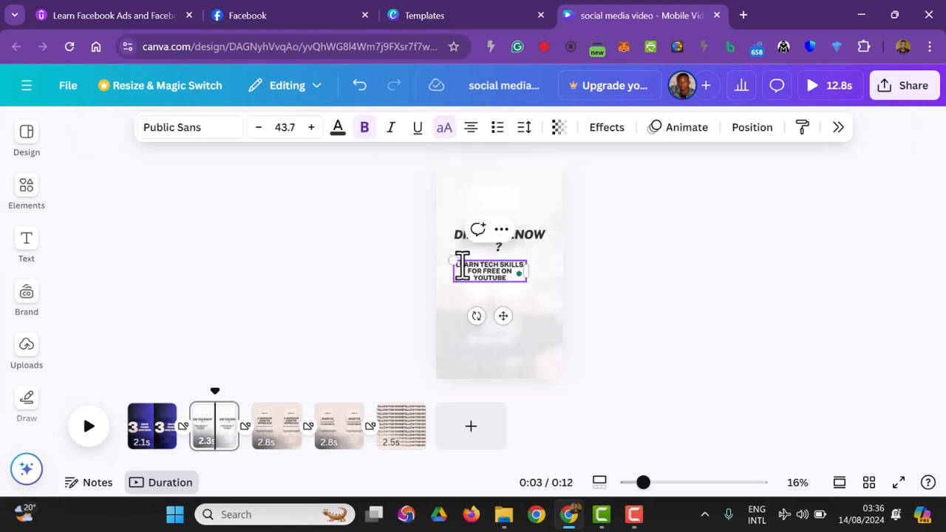
left_click(821, 292)
left_click(520, 279)
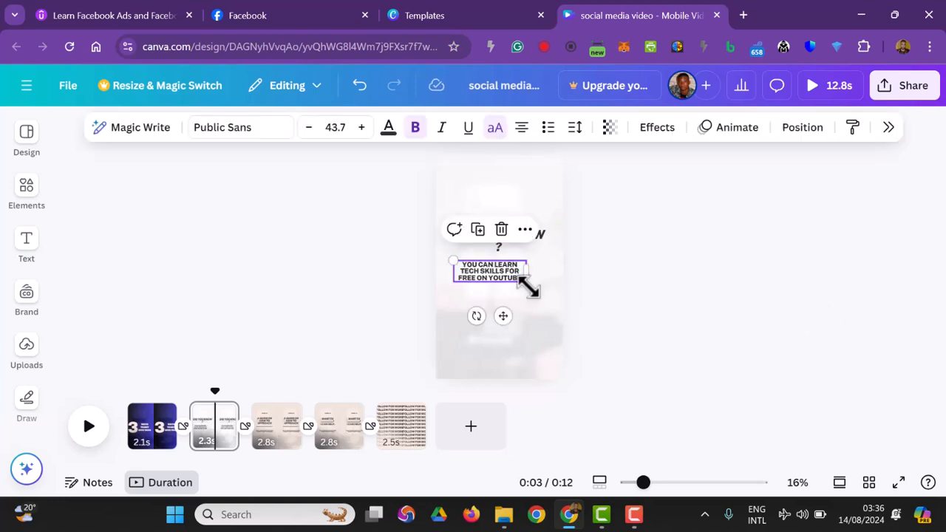
left_click_drag(453, 258, 487, 276)
left_click(660, 327)
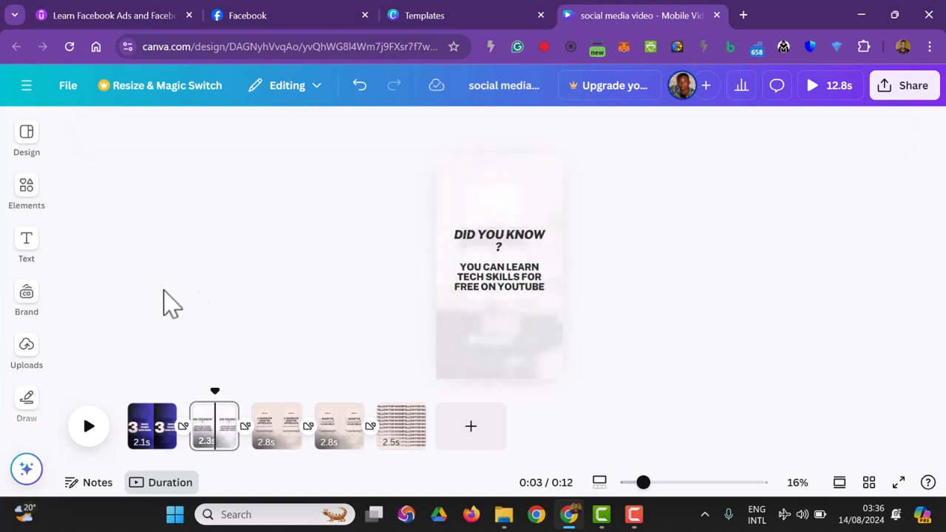
Step: Search the elements library for "youtube" and limit the results to graphics
left_click(30, 205)
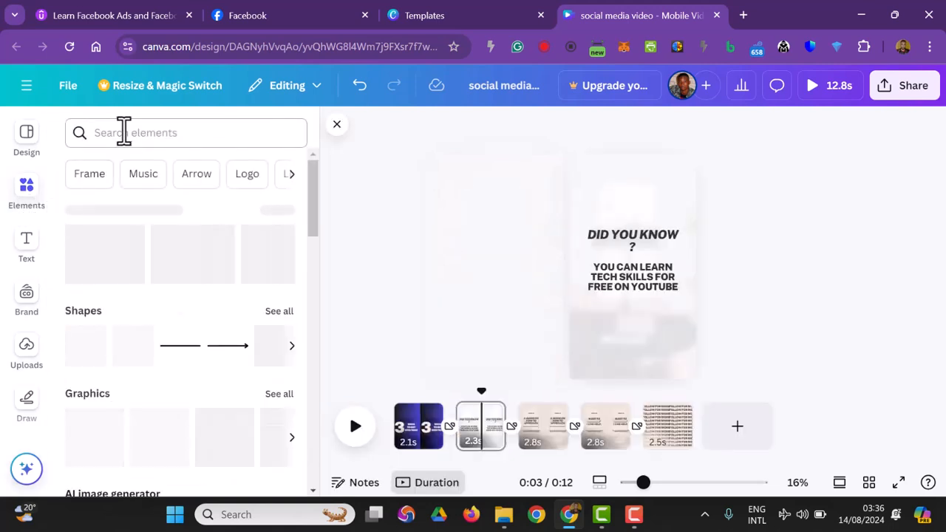
left_click(122, 133)
type("youtube")
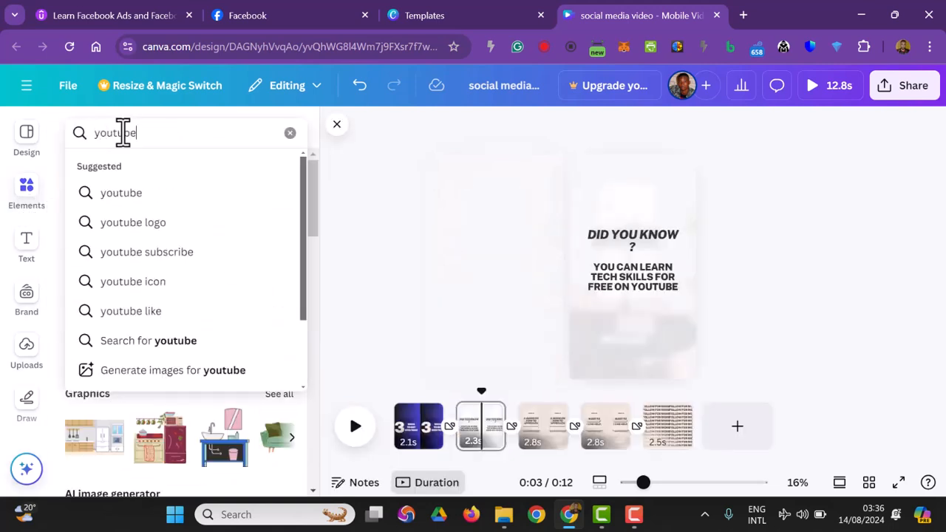
key("Return")
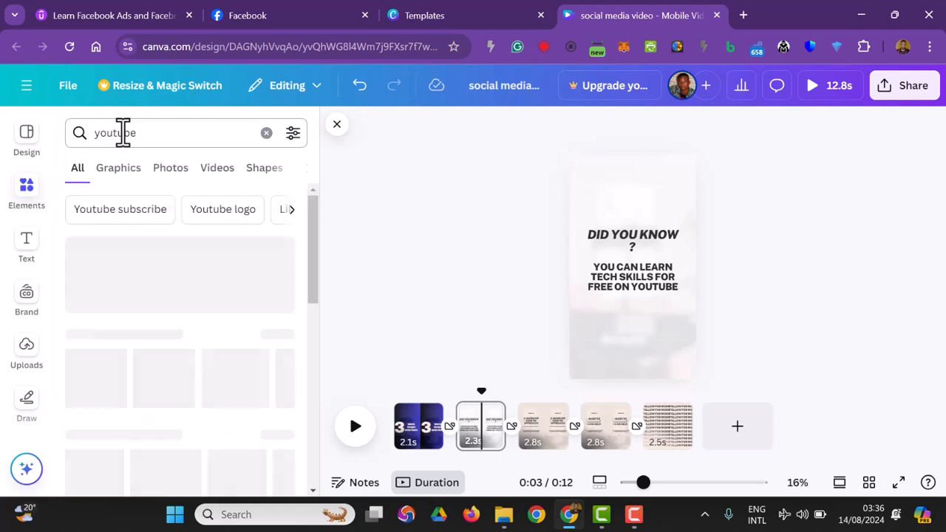
scroll(147, 310, "down", 2)
scroll(178, 325, "up", 2)
scroll(200, 363, "down", 3)
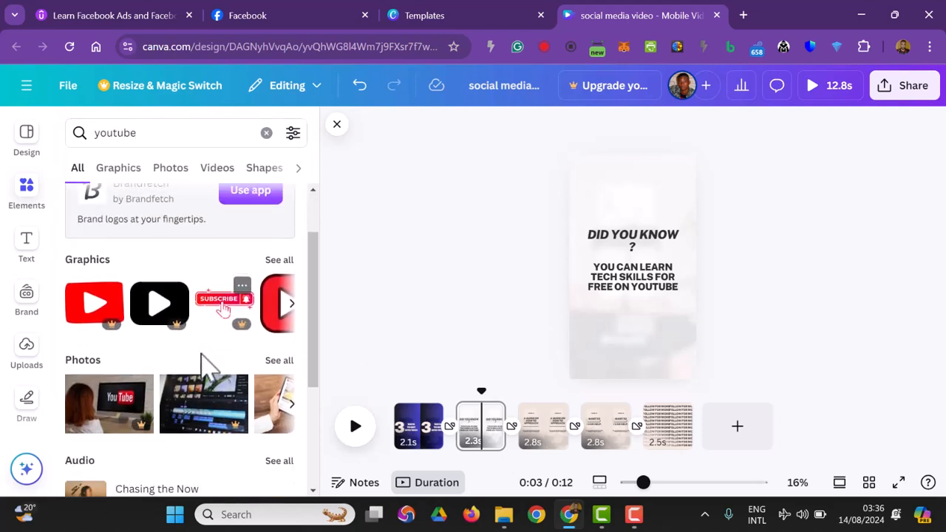
scroll(207, 347, "up", 3)
left_click(166, 181)
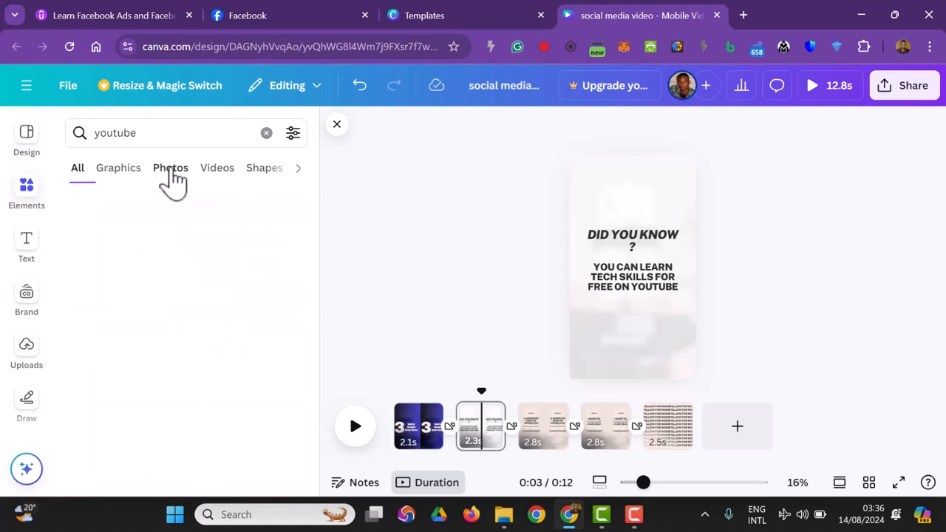
left_click(111, 181)
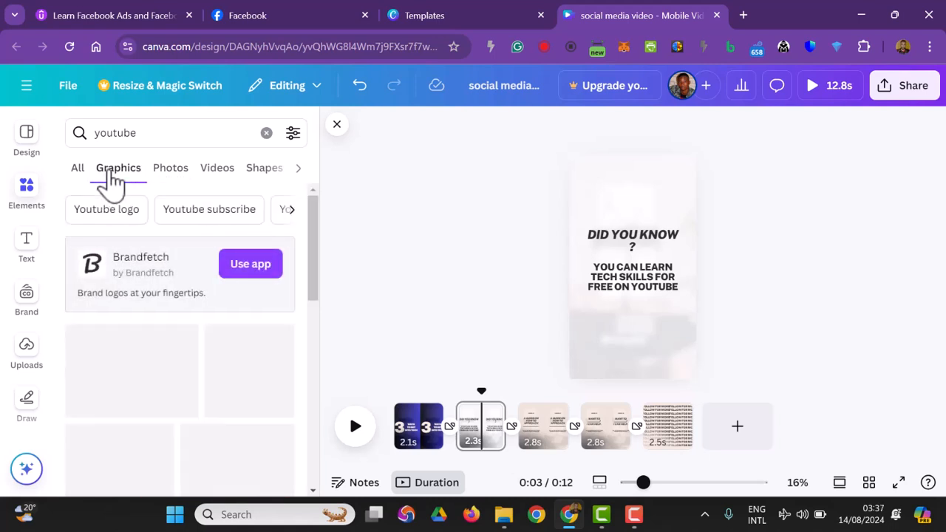
Step: Add the blue play-button graphic from the results, place it beneath the YouTube text, and recolour it red
scroll(194, 310, "down", 4)
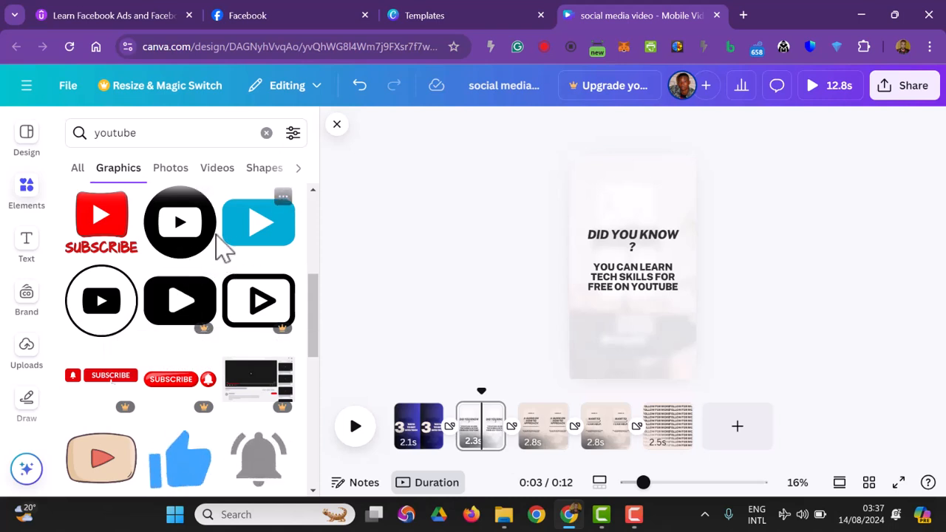
left_click(251, 249)
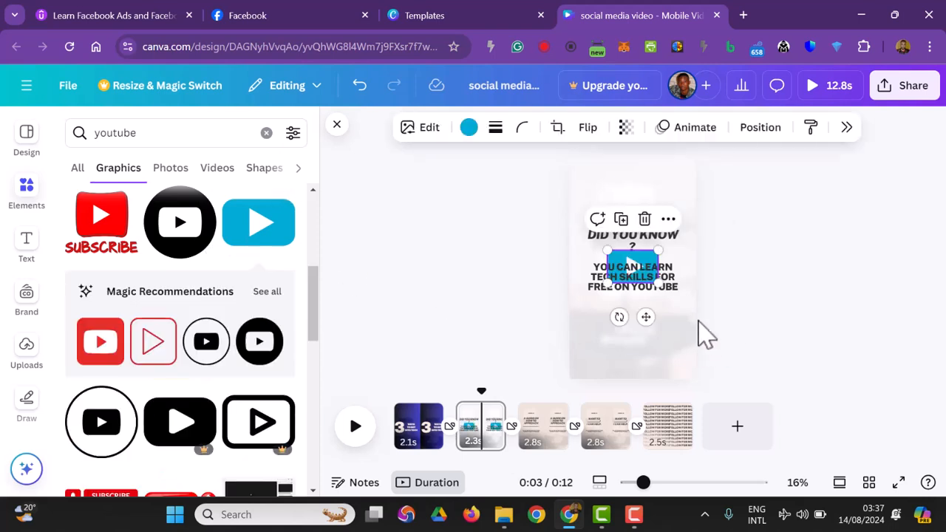
left_click_drag(633, 267, 633, 323)
left_click(468, 128)
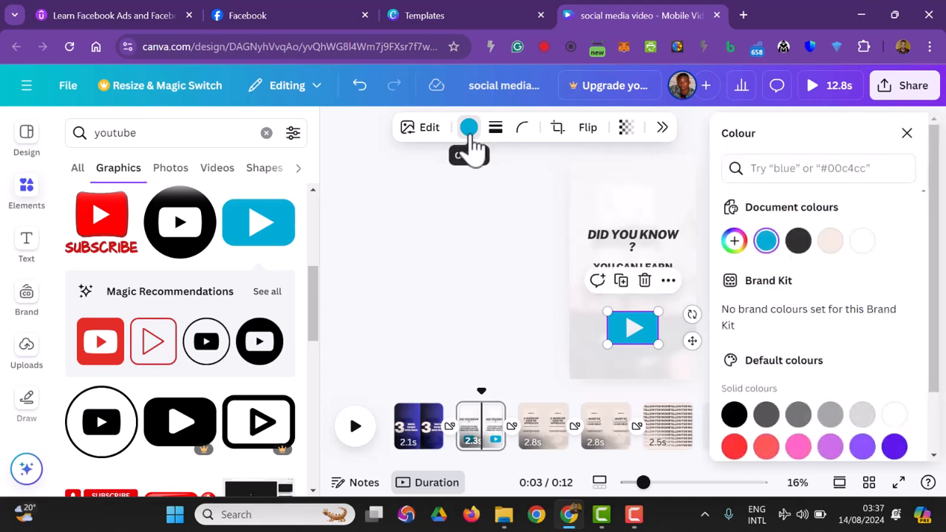
left_click(734, 446)
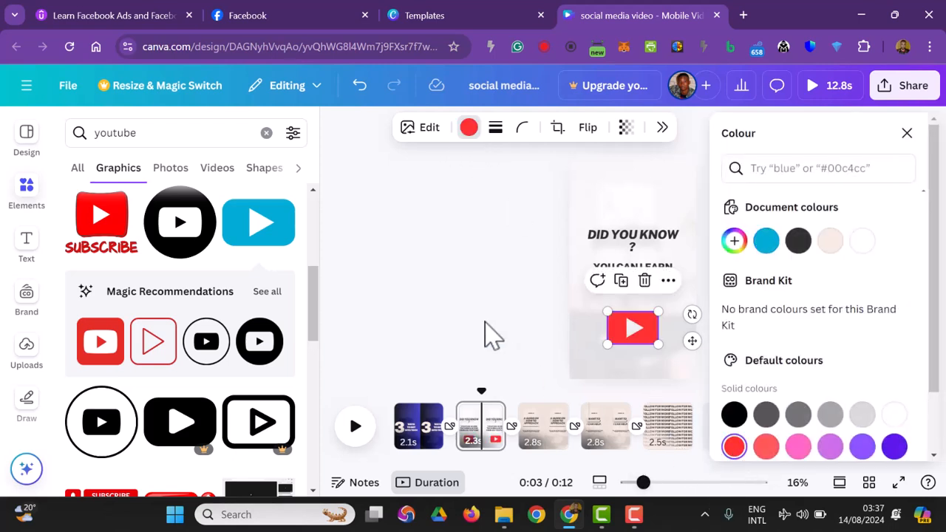
left_click(490, 336)
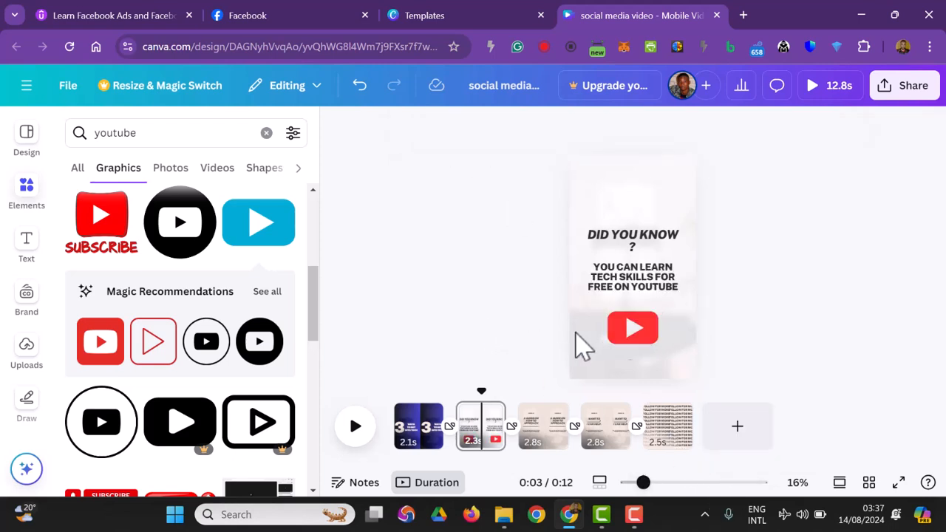
Step: Apply the Wipe animation to the red play-button graphic
left_click(630, 340)
left_click(681, 130)
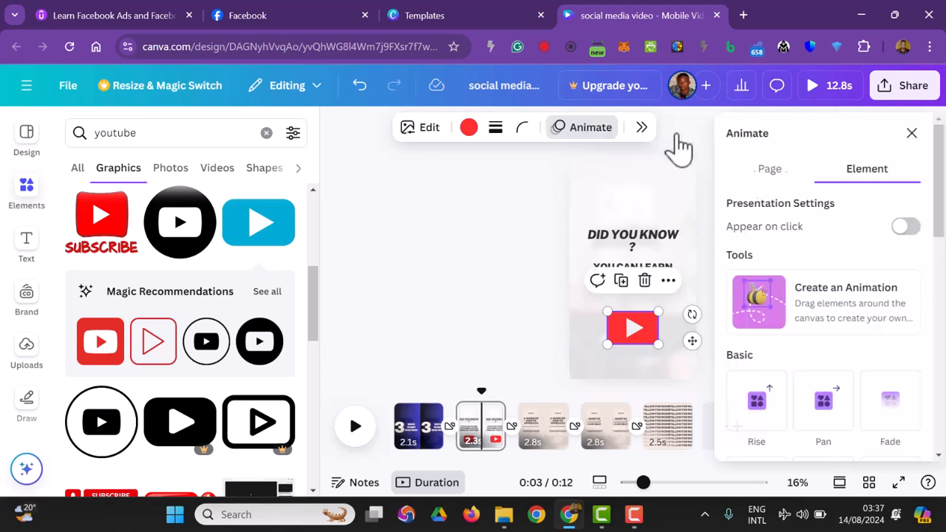
scroll(857, 332, "down", 1)
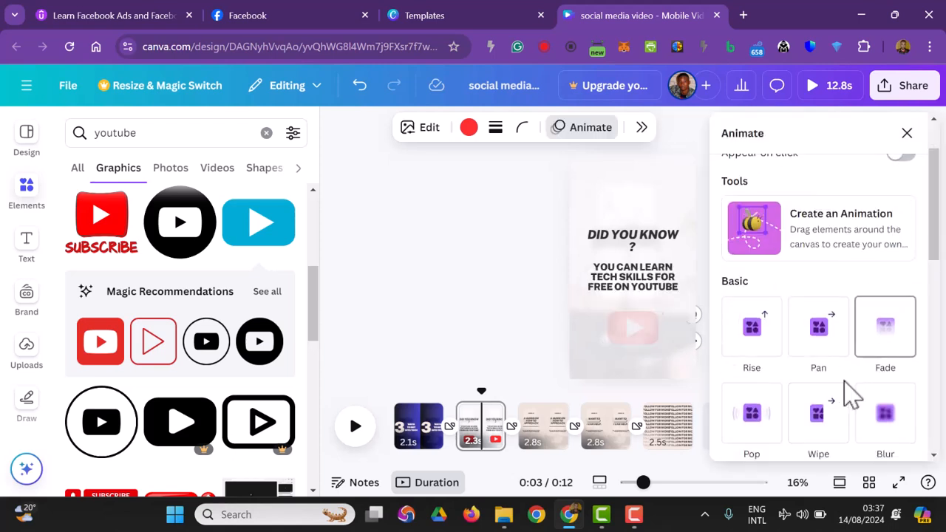
scroll(828, 399, "down", 1)
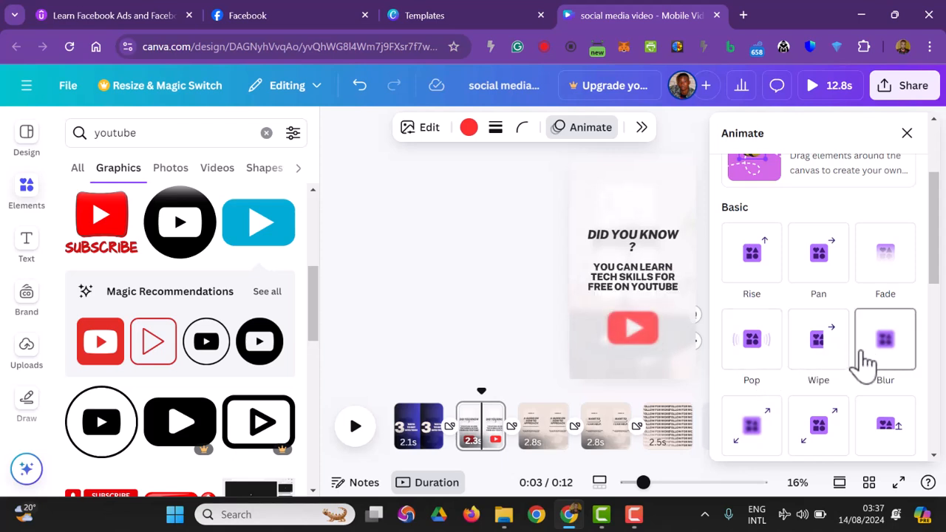
left_click(826, 355)
left_click(477, 375)
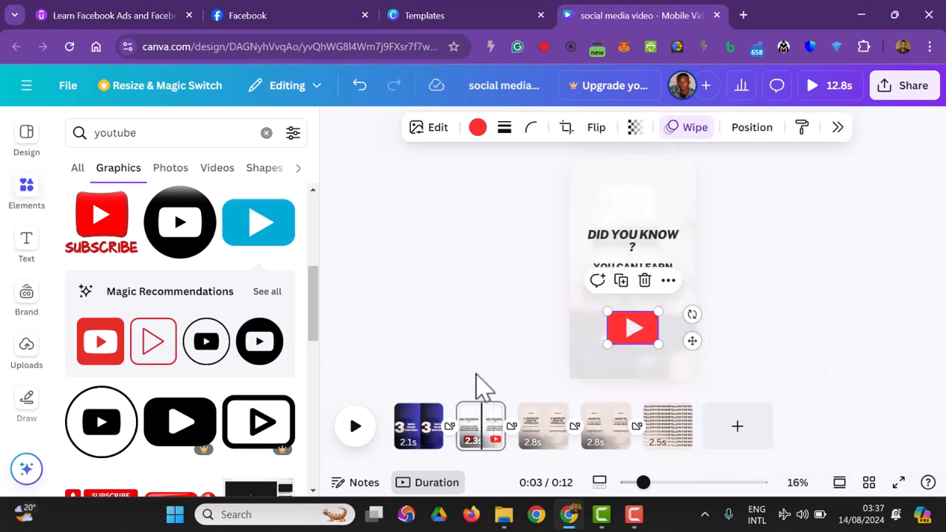
Step: Colour the "DID YOU KNOW ?" heading violet
left_click(627, 221)
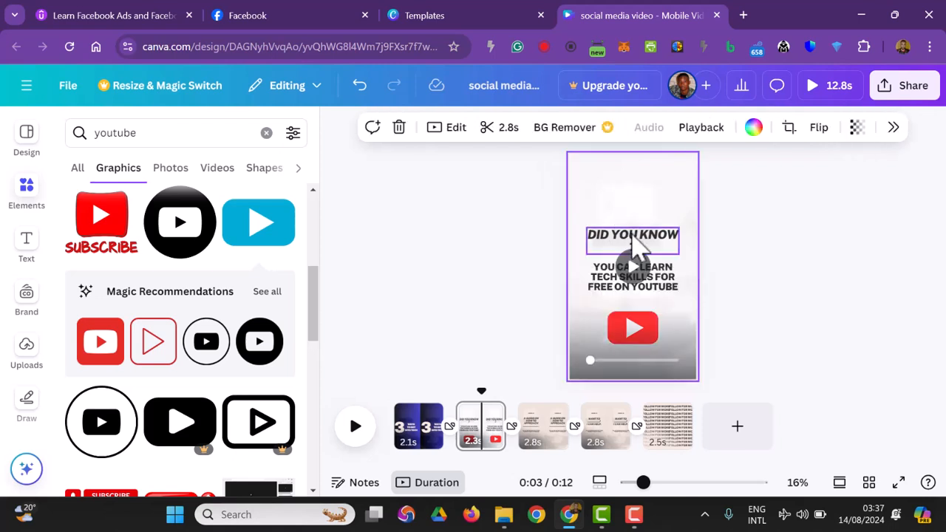
left_click(624, 244)
left_click(659, 130)
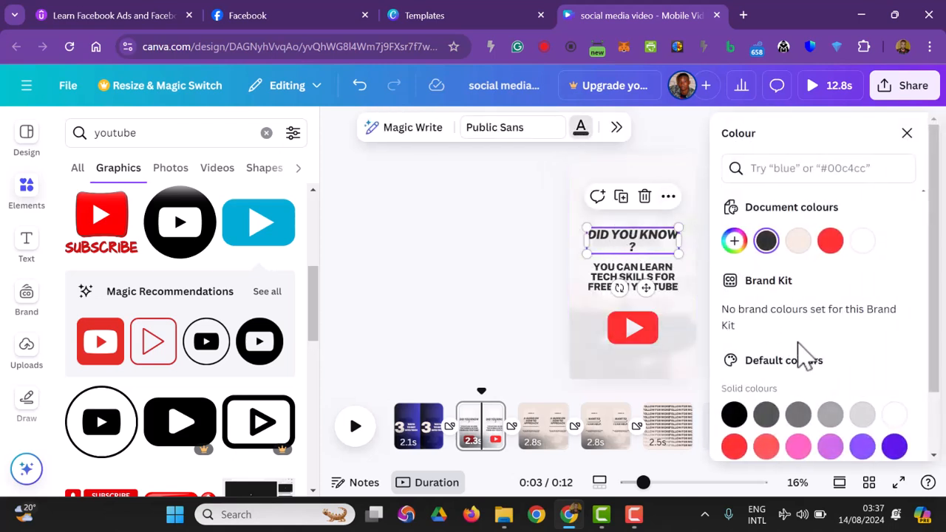
left_click(894, 447)
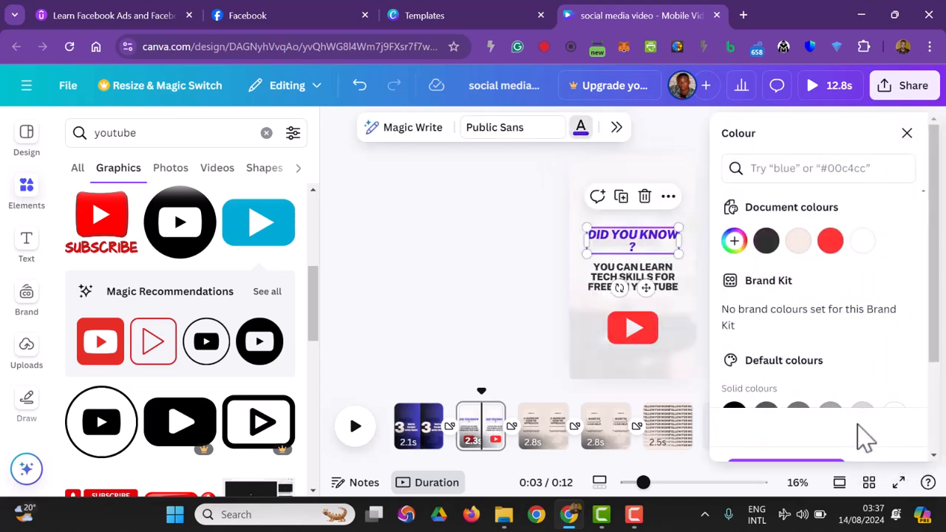
Step: Colour the "YOU CAN LEARN TECH SKILLS FOR FREE ON YOUTUBE" text dark blue
left_click(664, 277)
scroll(833, 306, "down", 2)
left_click(894, 403)
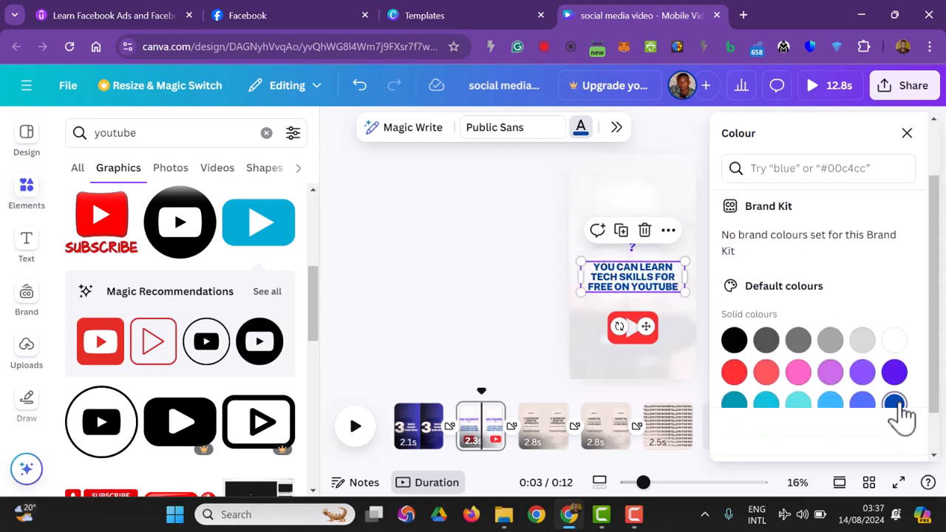
left_click(467, 309)
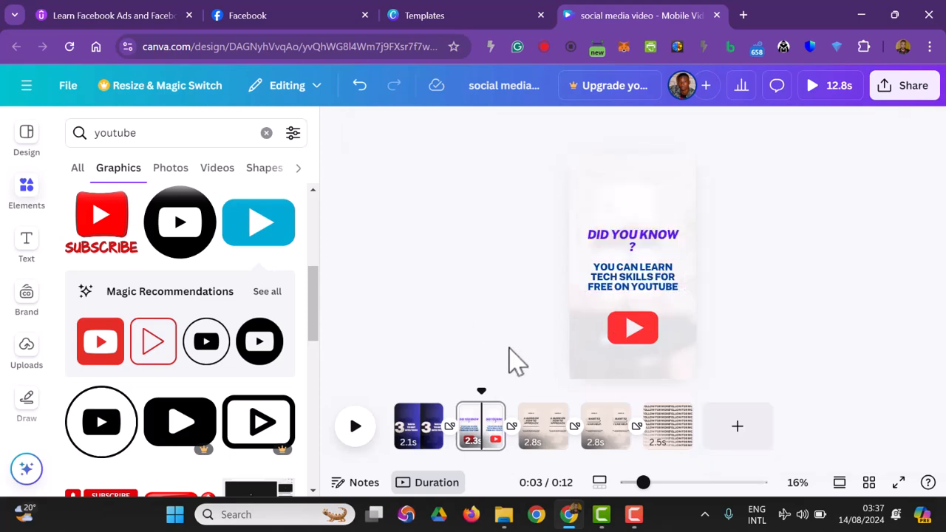
Step: Colour the "DID YOU KNOW ?" heading with the same red as the play-button graphic
left_click(634, 246)
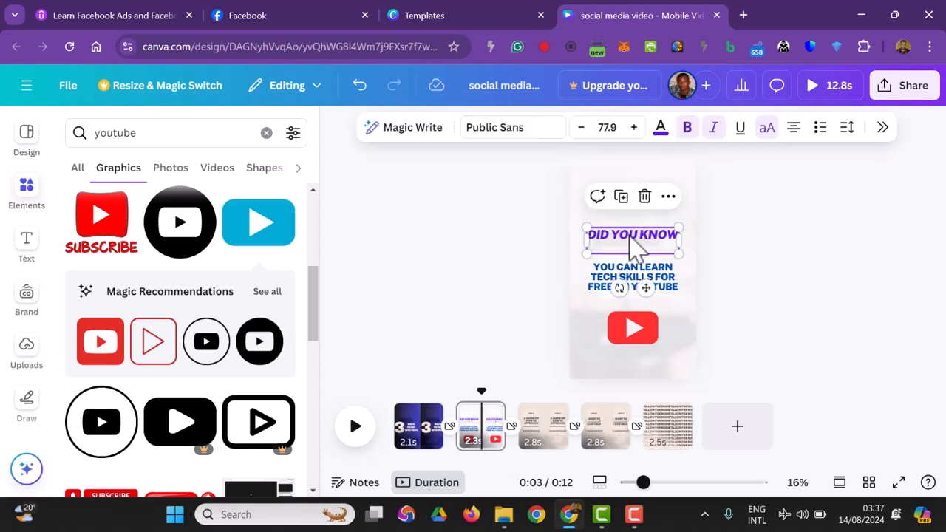
left_click(660, 128)
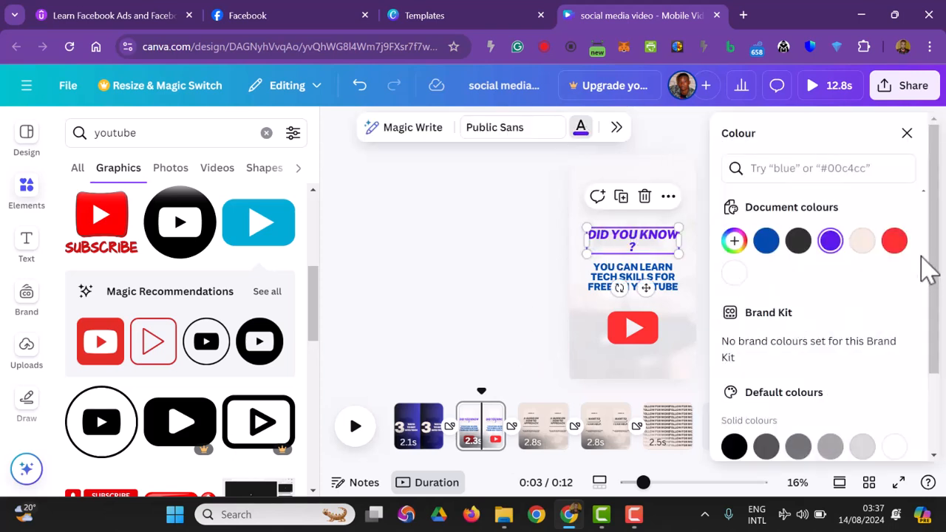
left_click(891, 249)
left_click(452, 325)
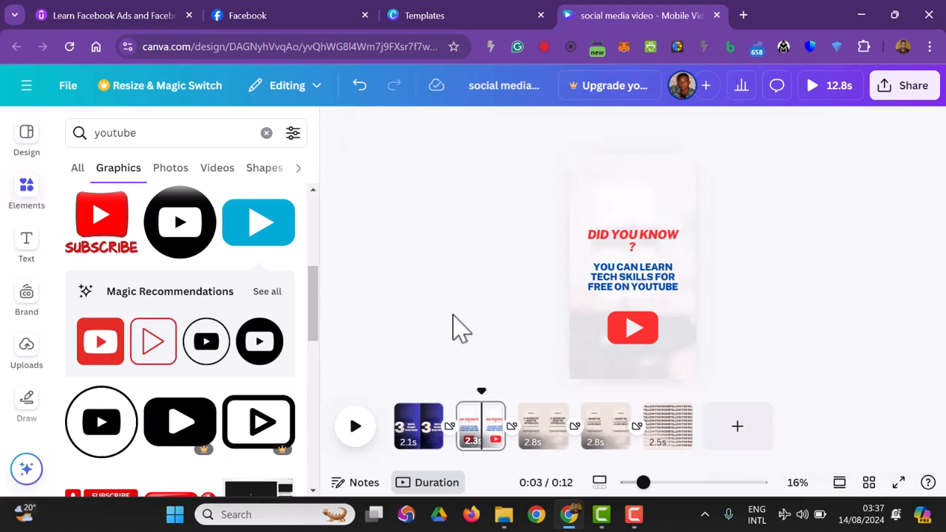
Step: Widen the "DID YOU KNOW ?" heading so it fits on one line, centre it, and shift the blue text slightly down
left_click(622, 248)
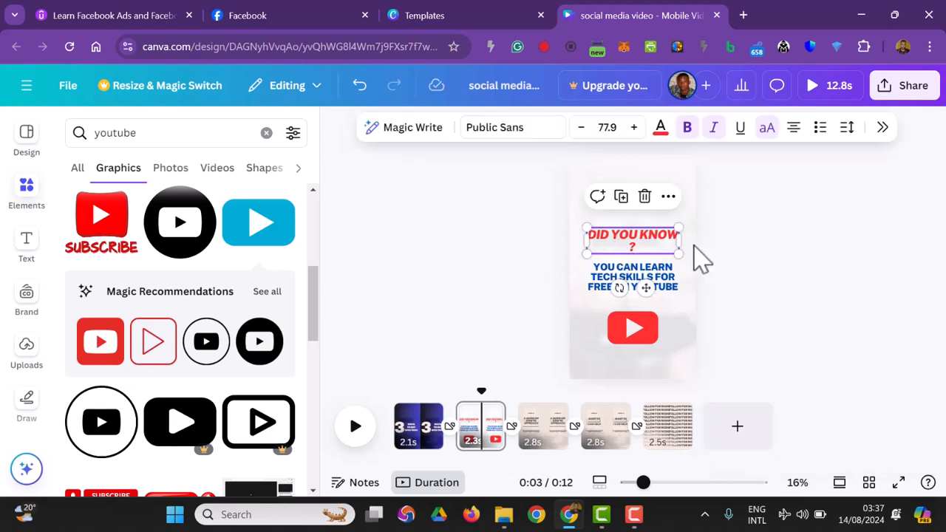
left_click_drag(679, 241, 647, 265)
left_click(642, 236)
left_click(656, 281)
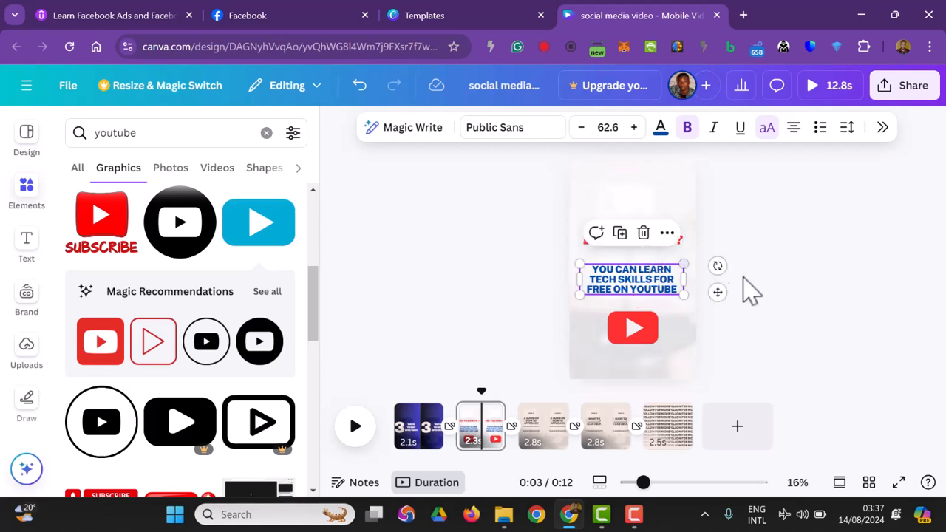
left_click(810, 299)
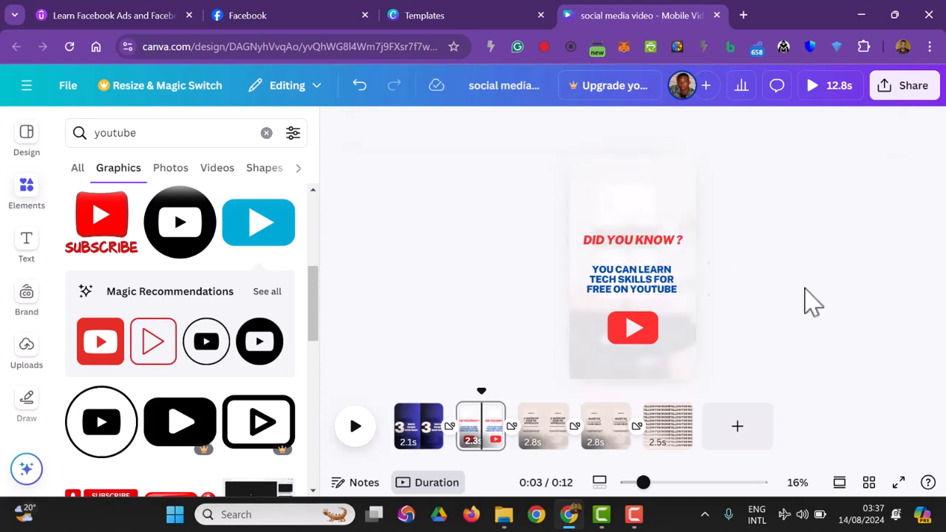
Step: Delete the "HOOK #2" and "HOOK #3" pages from the video
left_click(547, 443)
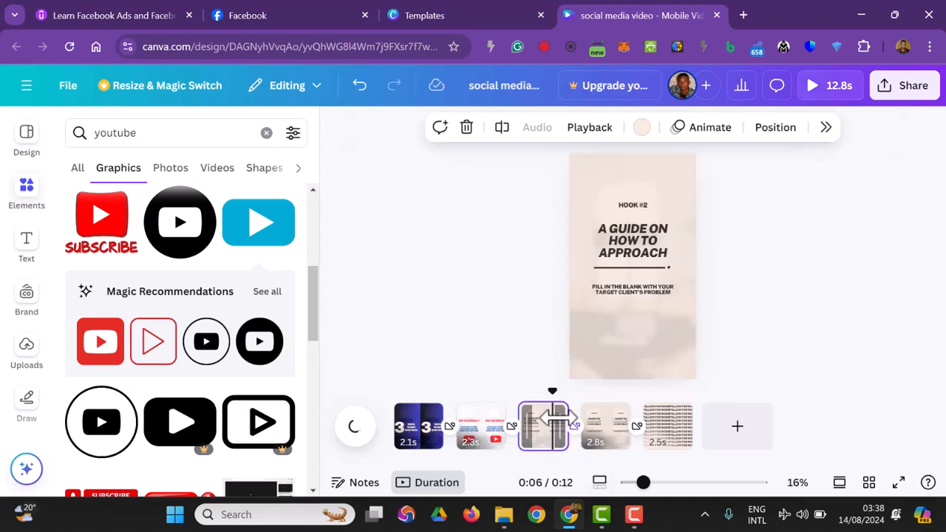
left_click(549, 416)
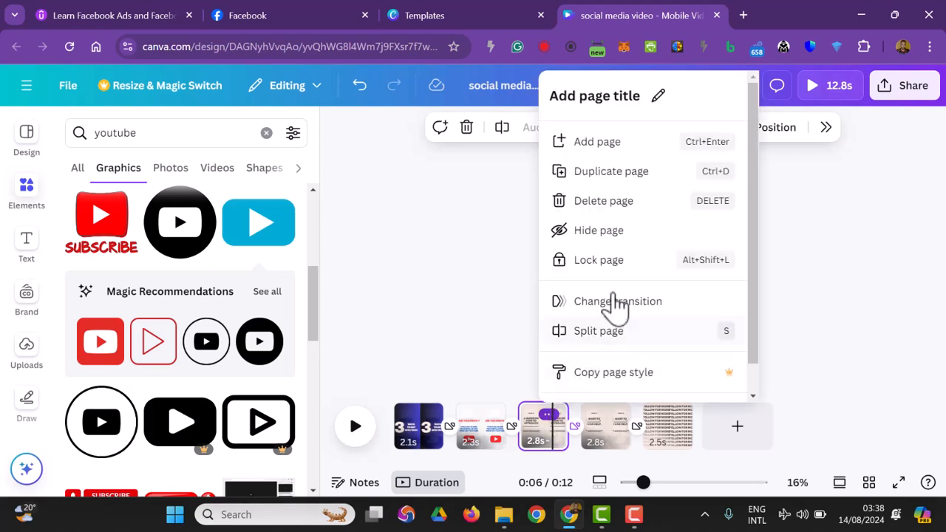
left_click(603, 205)
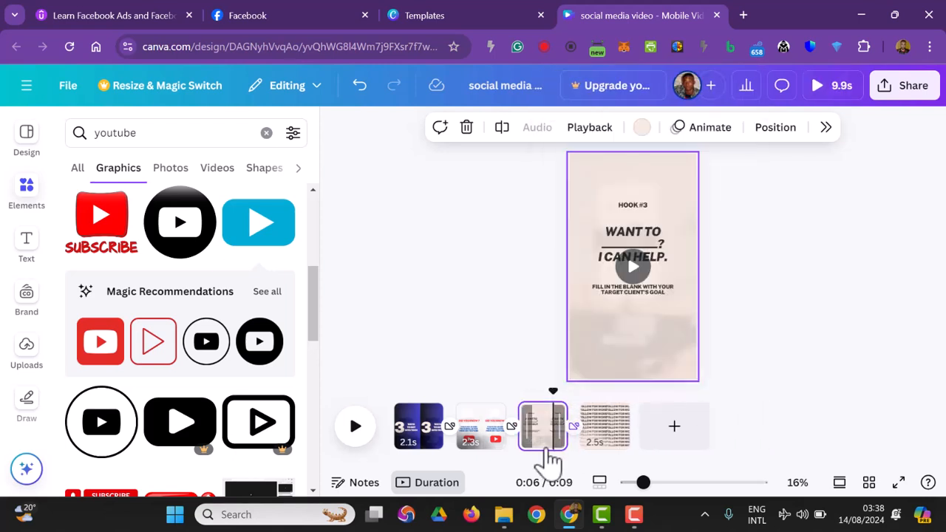
left_click(538, 448)
left_click(547, 415)
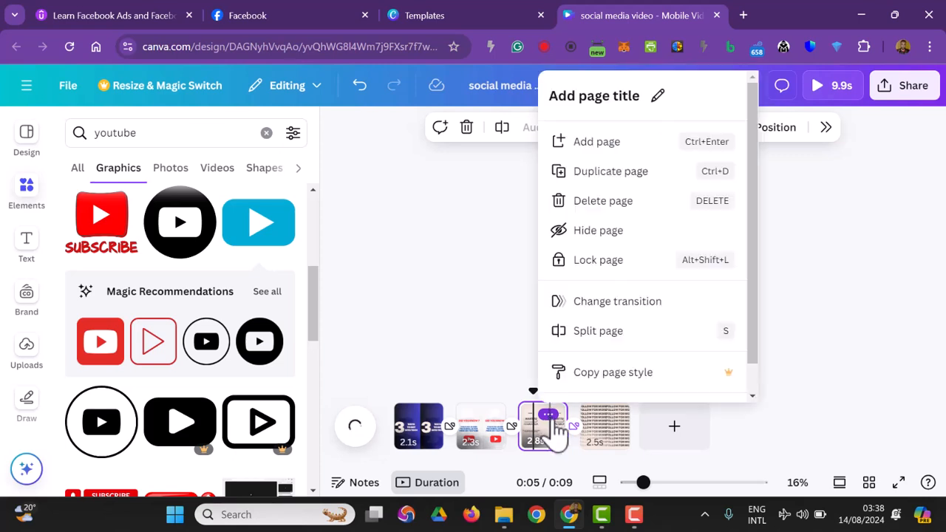
left_click(613, 201)
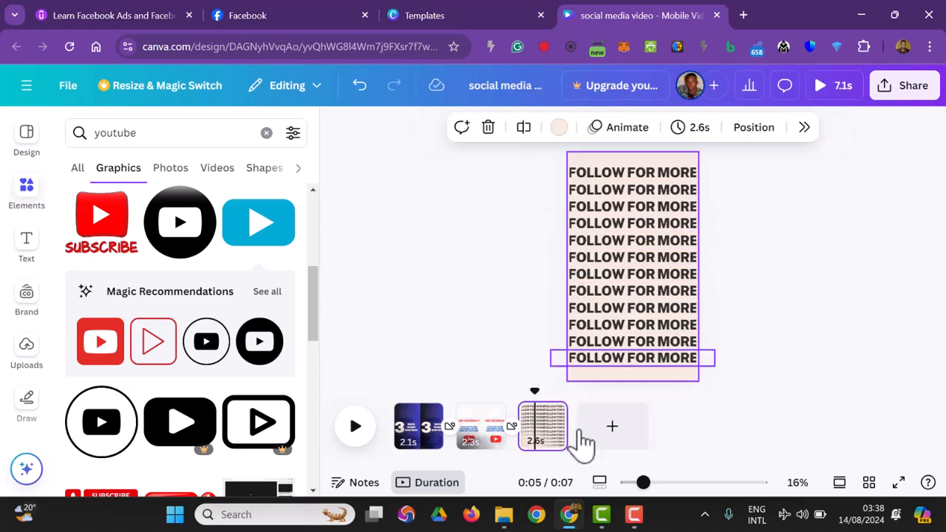
Step: Set the background of the "FOLLOW FOR MORE" page to the document's black-to-blue gradient
left_click(626, 378)
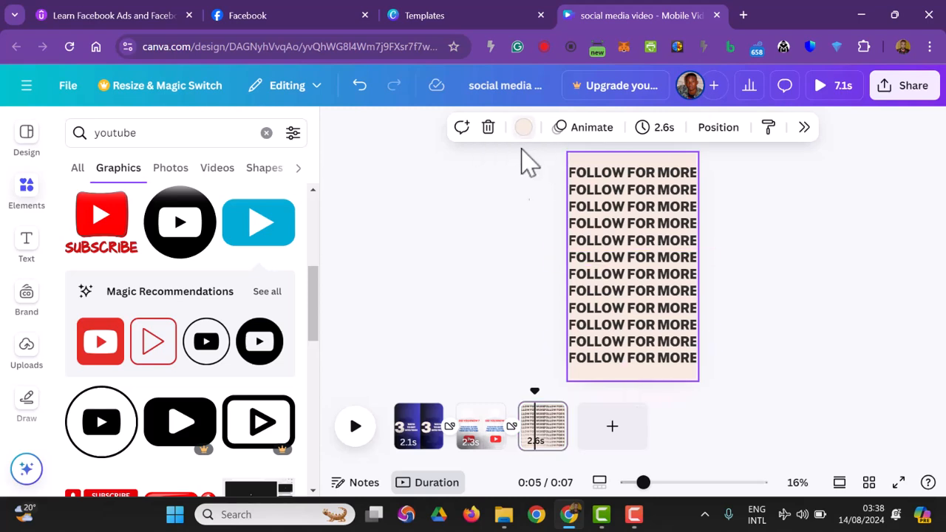
left_click(523, 130)
left_click(734, 280)
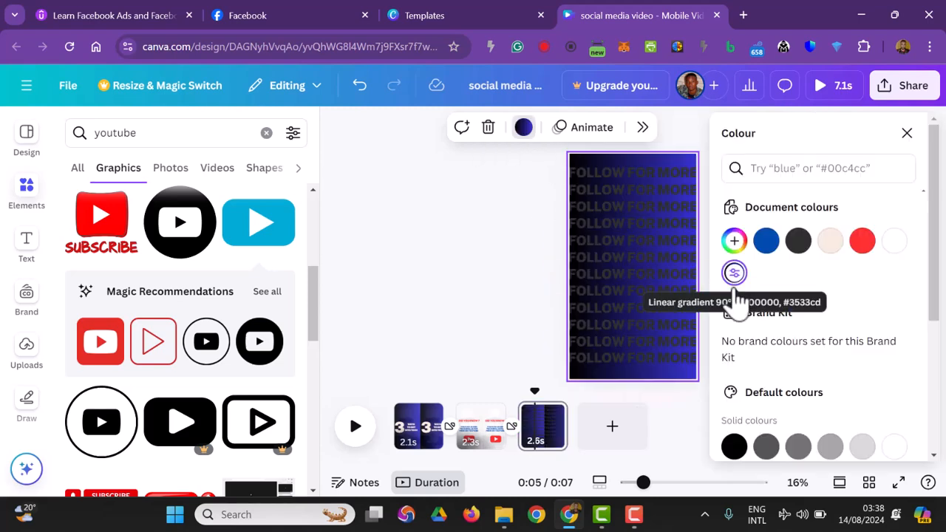
Step: Colour the third and fourth "FOLLOW FOR MORE" lines white
left_click(641, 212)
left_click(660, 127)
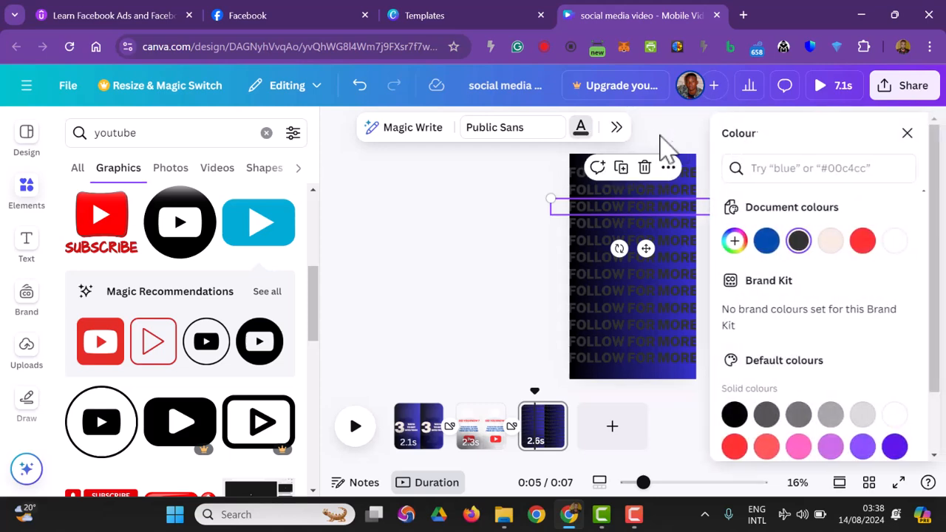
left_click(894, 414)
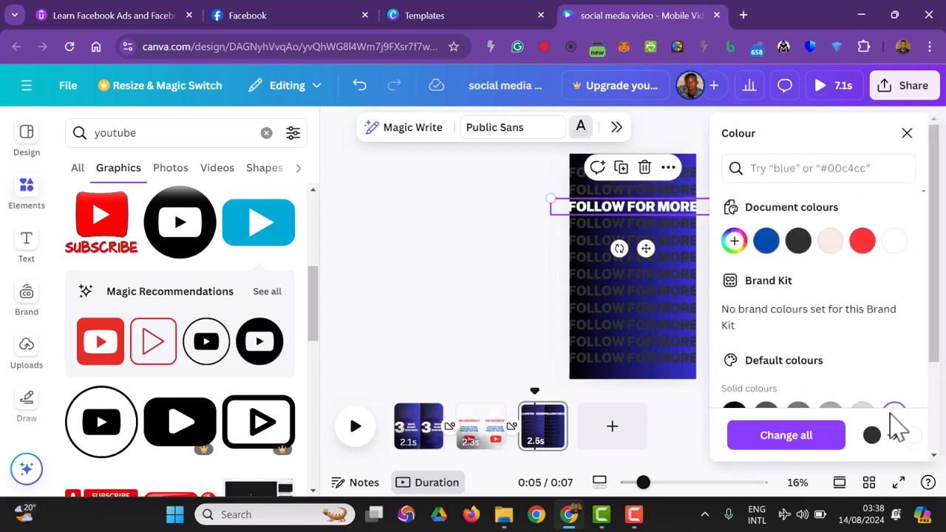
left_click(679, 224)
left_click(894, 412)
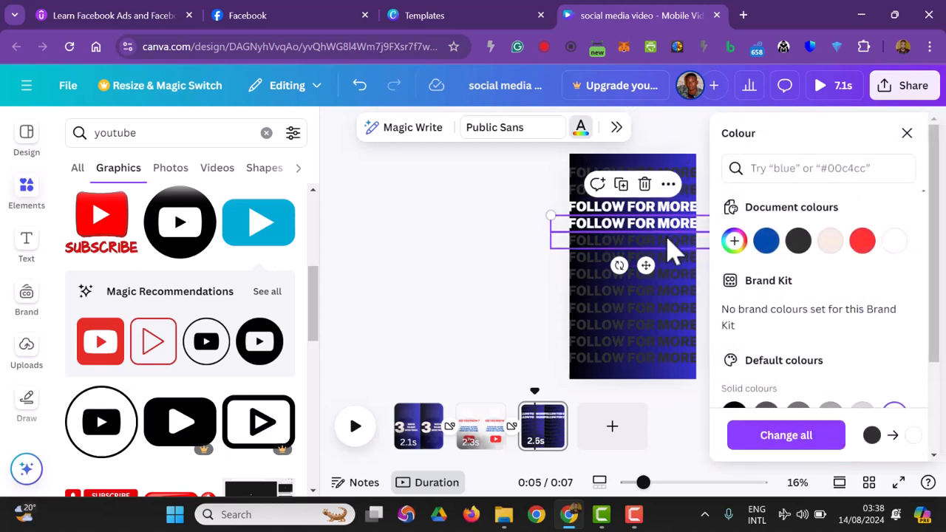
left_click(441, 188)
left_click(444, 190)
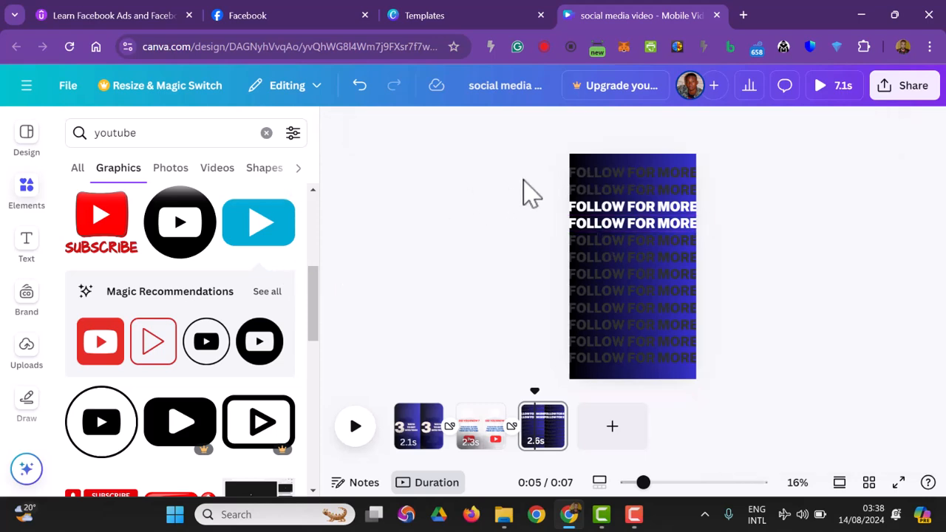
Step: Select all the "FOLLOW FOR MORE" lines together and colour them white
left_click_drag(538, 175, 693, 377)
left_click(659, 134)
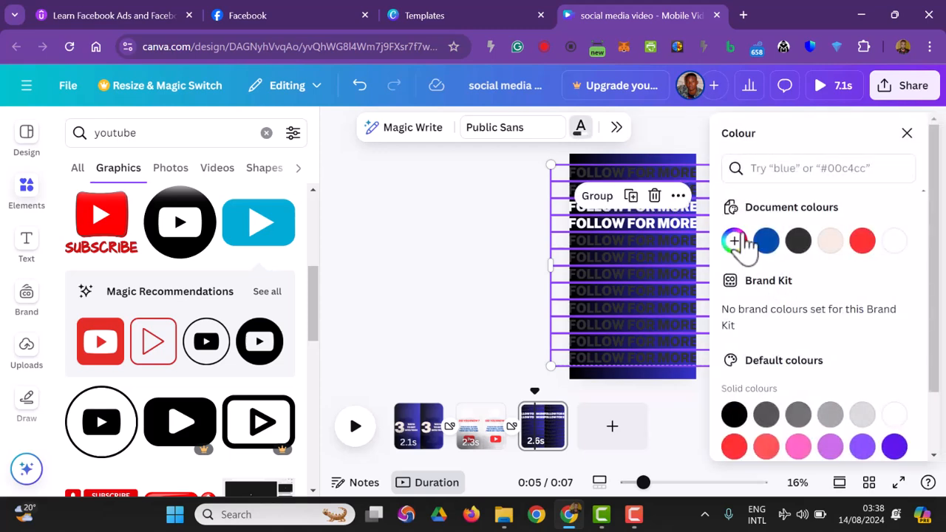
left_click(893, 244)
left_click(465, 331)
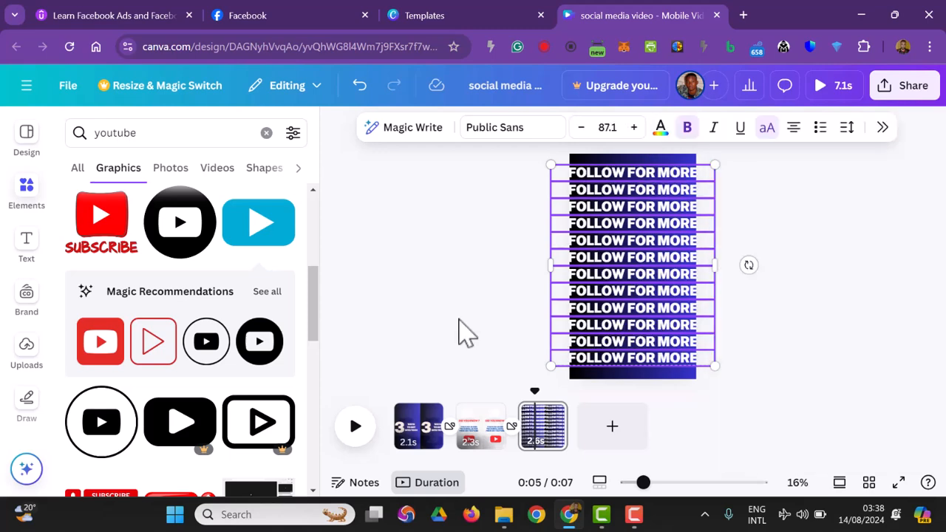
Step: Shrink the whole block of "FOLLOW FOR MORE" lines to fit within the page width and centre it horizontally
left_click_drag(520, 176, 679, 331)
left_click_drag(608, 243, 620, 255)
left_click(904, 320)
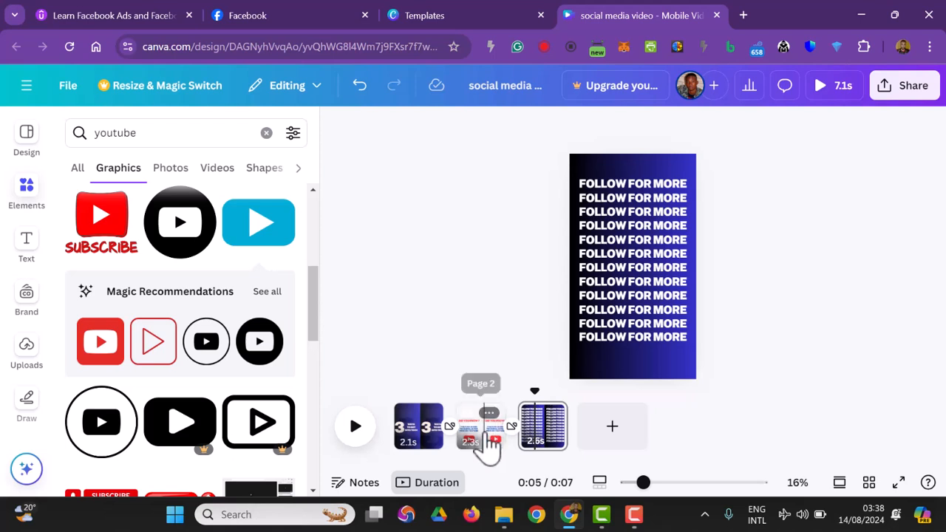
Step: Duplicate the "DID YOU KNOW ?" YouTube page twice
left_click(487, 443)
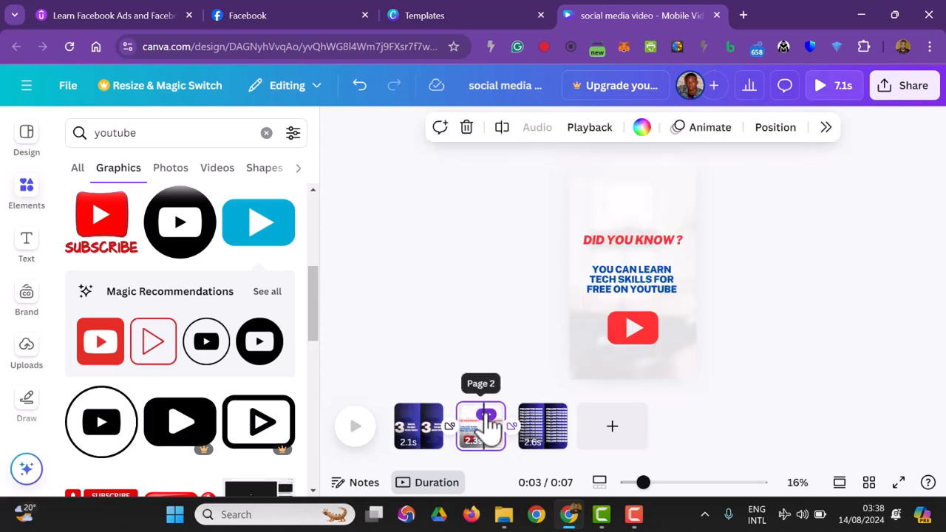
left_click(486, 416)
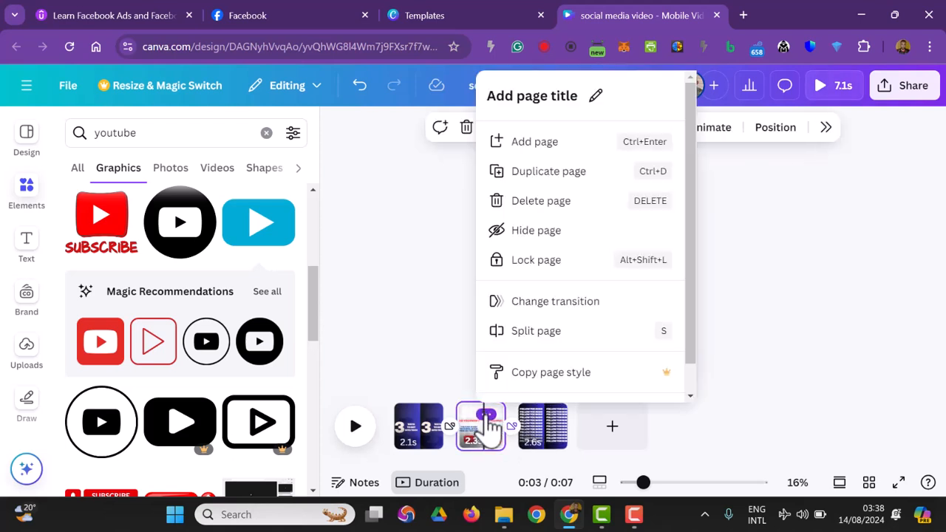
left_click(552, 181)
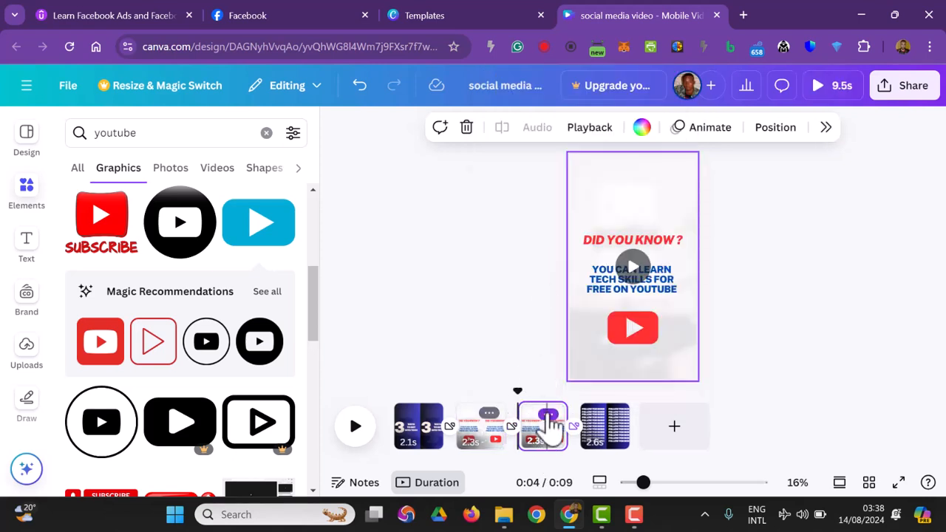
left_click(547, 414)
left_click(619, 173)
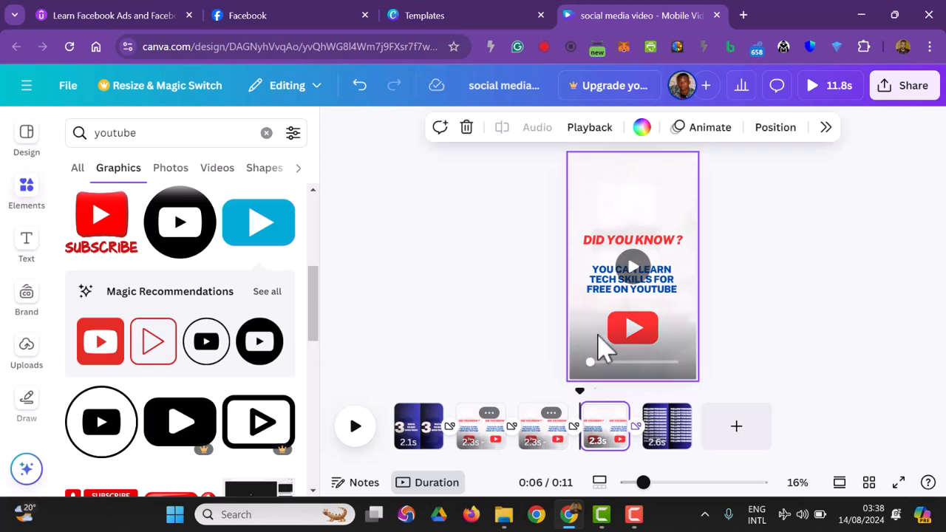
Step: Replace the blue text on the third page with "YOU CAN LEARN FROM UDEMY AT A CHEAPER RATE FROM ANYWHERE IN THE WORLD"
left_click(534, 454)
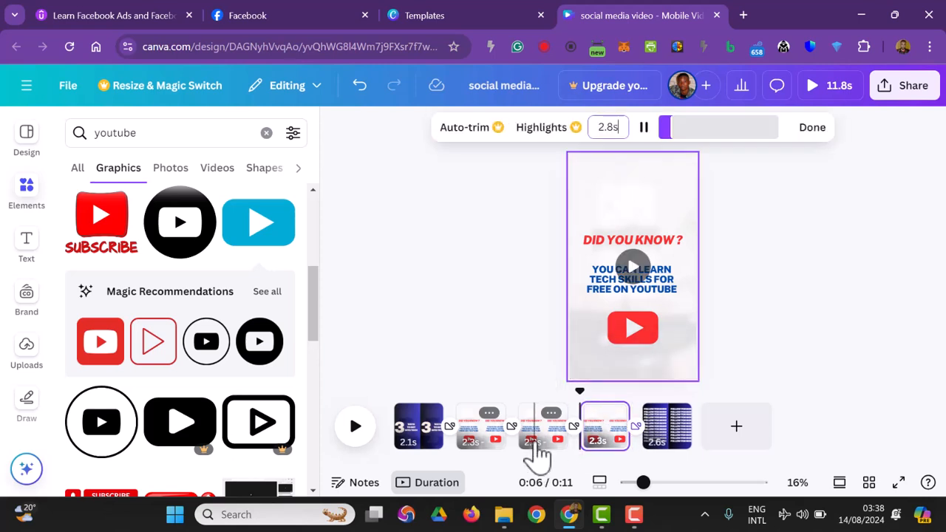
left_click(654, 292)
left_click(643, 288)
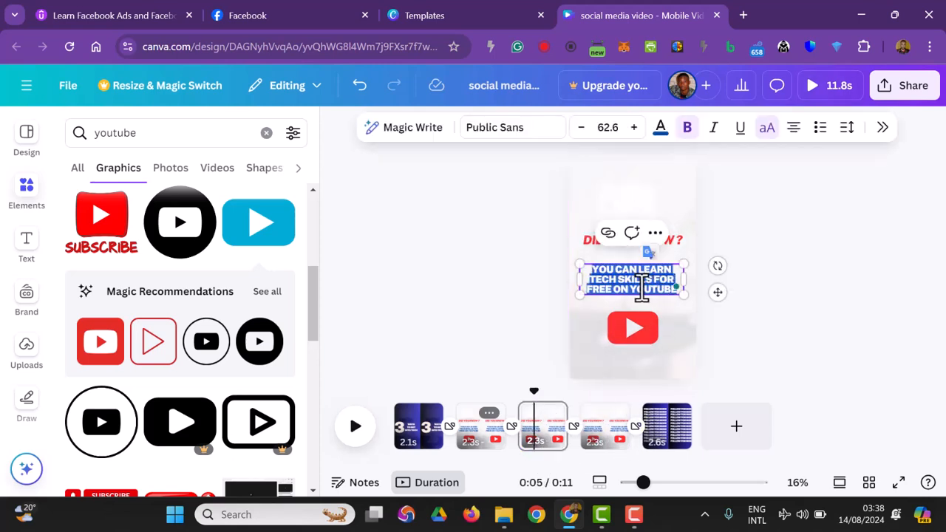
left_click(648, 288)
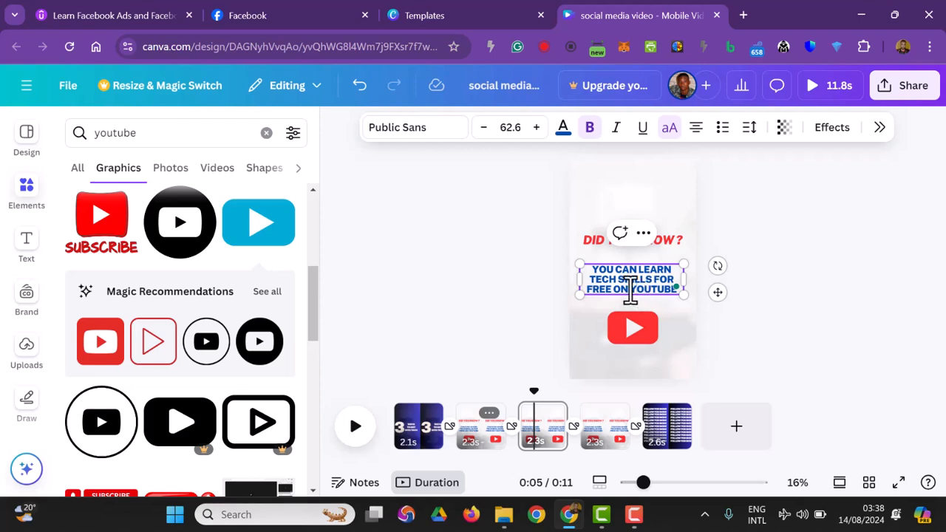
left_click(798, 345)
left_click(681, 300)
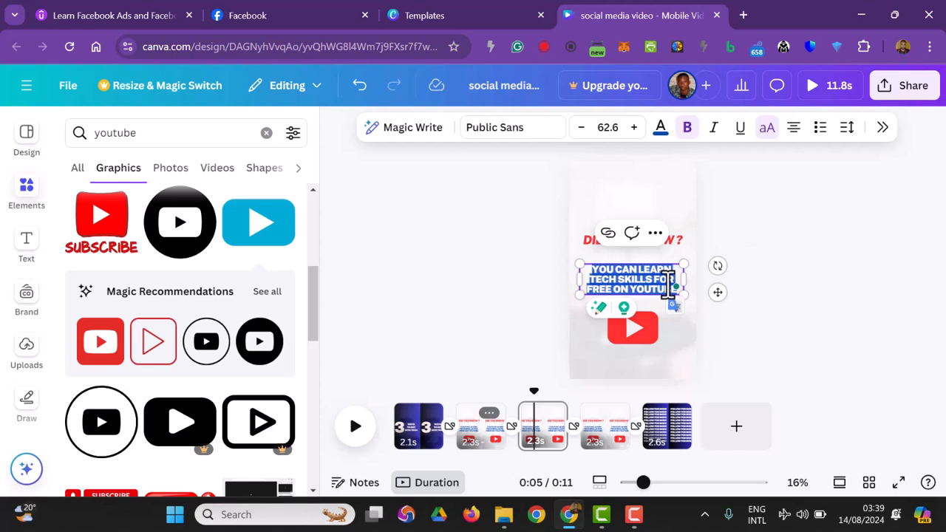
type("YOU CAN LEARN FROM UDEMY A")
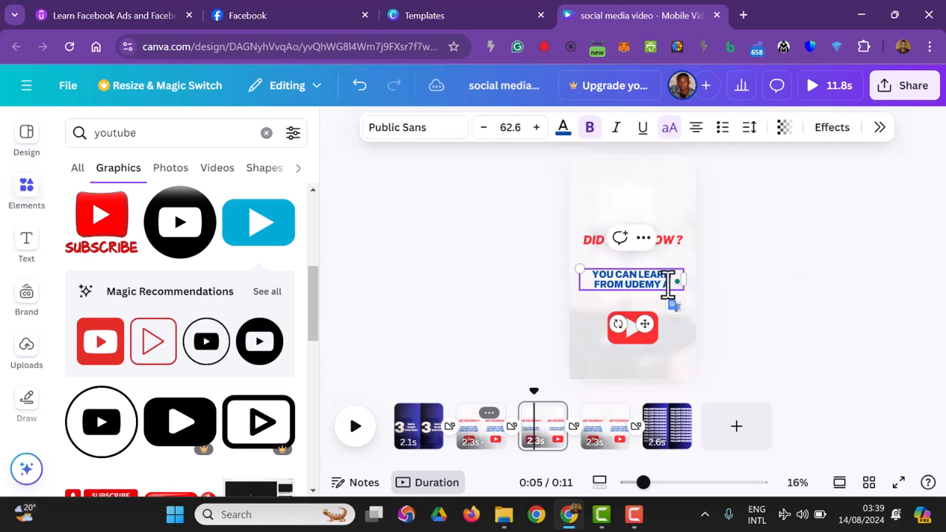
type("T A CHEAPER RATE")
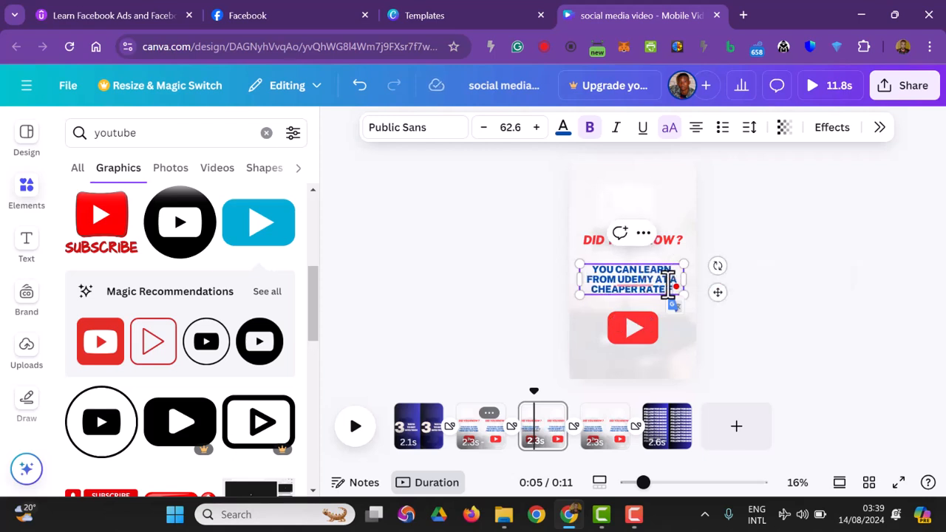
type(" FROM ANYWHERE IN THE")
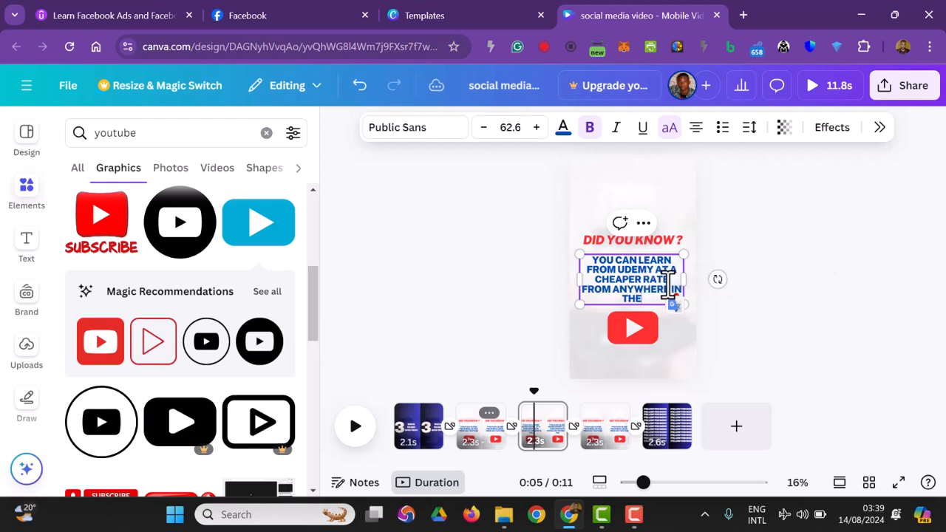
type(" WORLDLD")
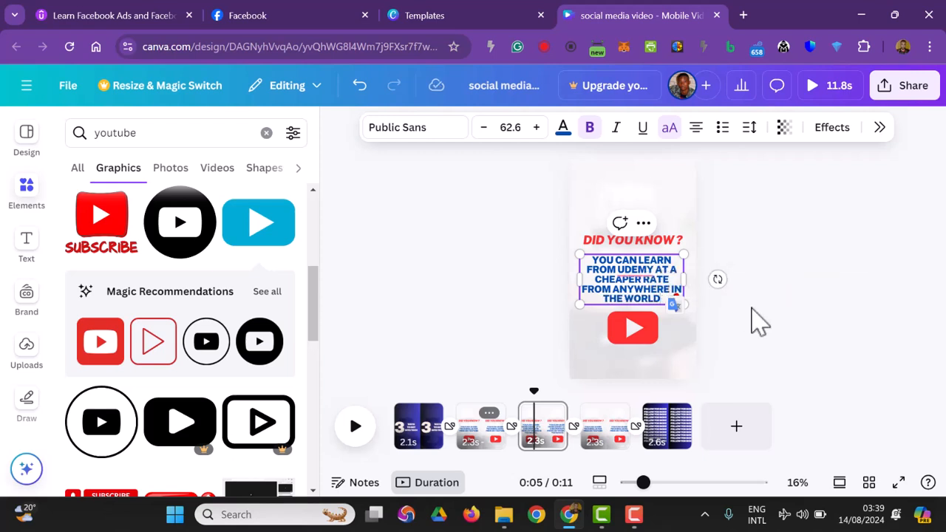
left_click(836, 326)
Step: Delete the YouTube icon from the Udemy page and move its heading and blue text slightly higher
left_click(633, 336)
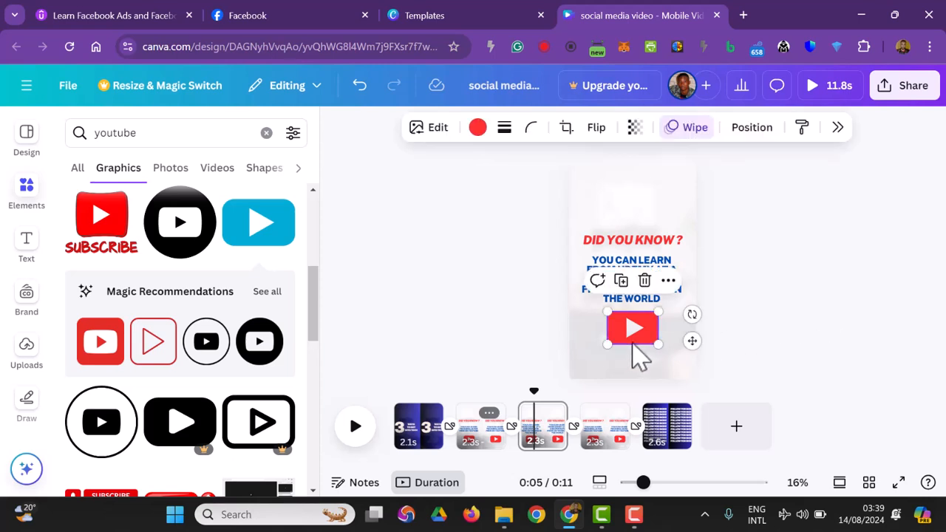
key("Delete")
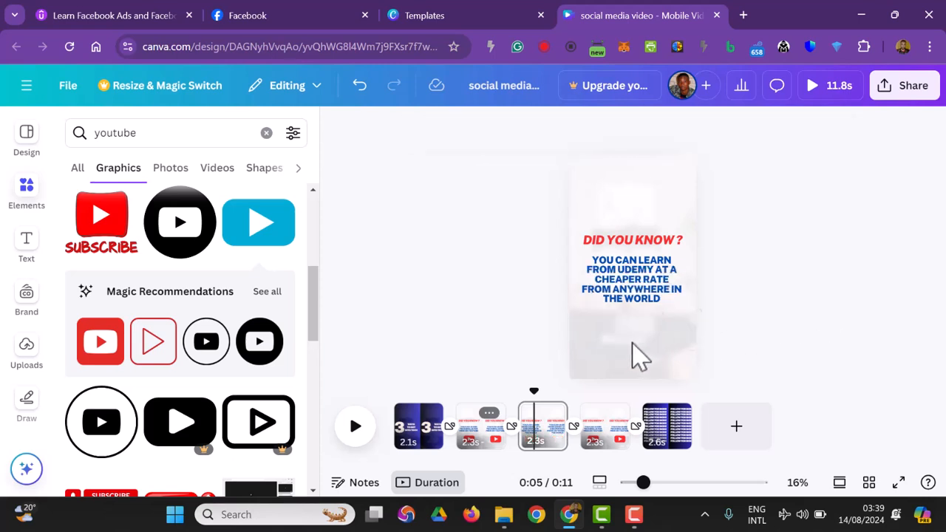
left_click(633, 241)
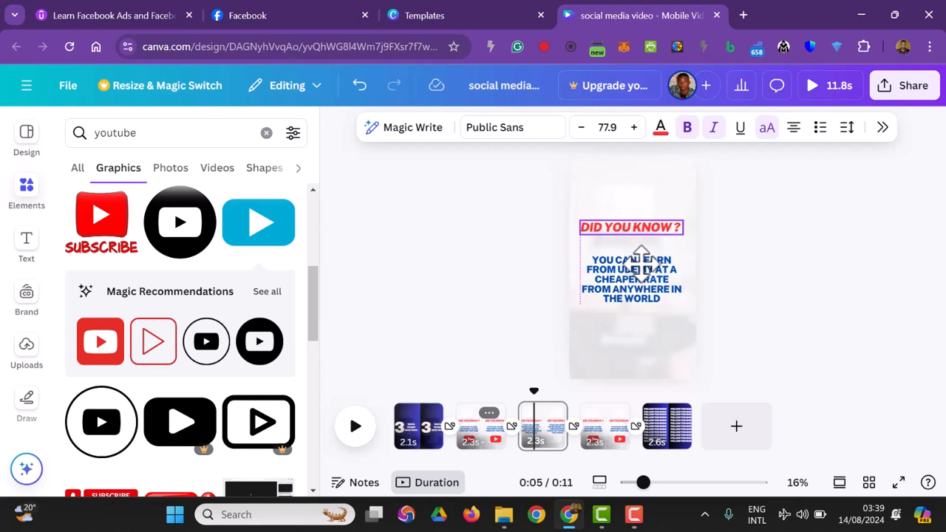
left_click(647, 291)
left_click_drag(649, 290, 646, 282)
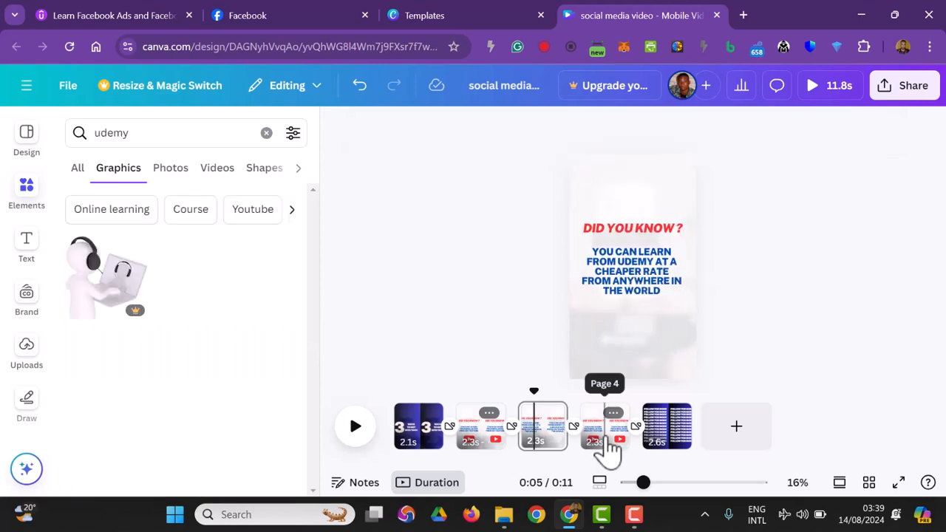
Step: Change the ending of the fourth page's blue text from "ON YOUTUBE" to "FROM US"
left_click(606, 443)
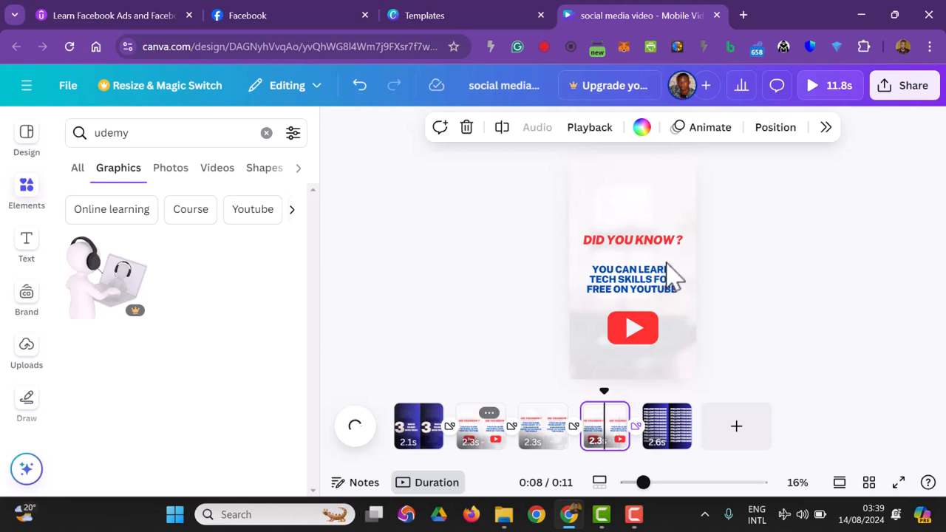
double_click(663, 290)
left_click(637, 288)
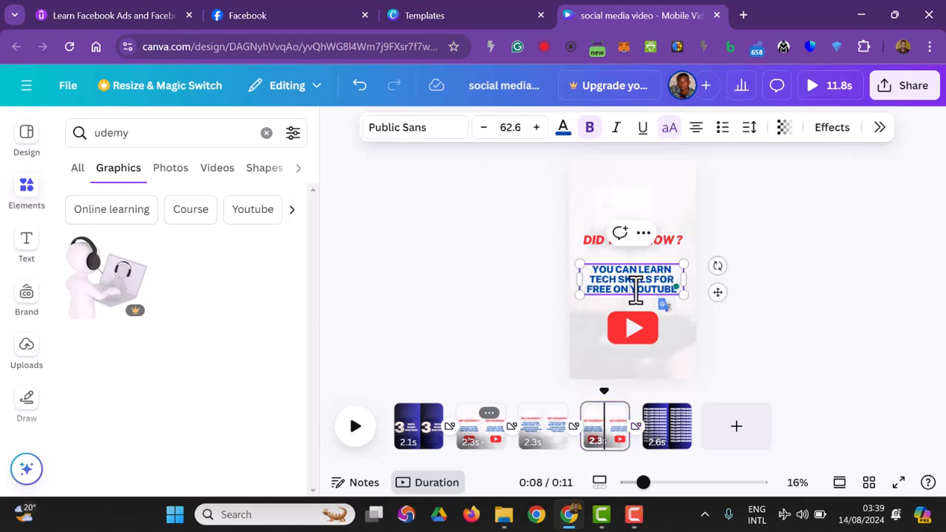
left_click_drag(615, 290, 662, 290)
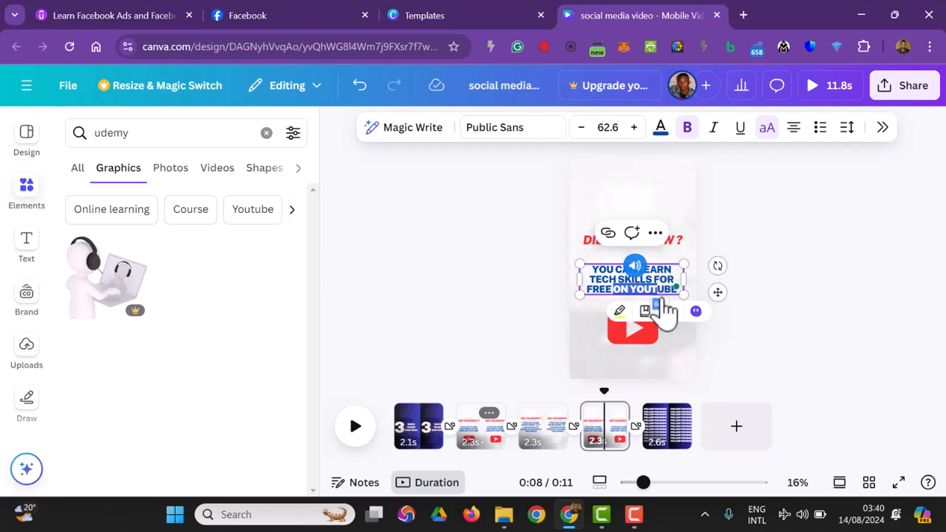
key("BackSpace")
key("Delete")
key("Delete")
key("Delete")
type("FROM US")
left_click(670, 364)
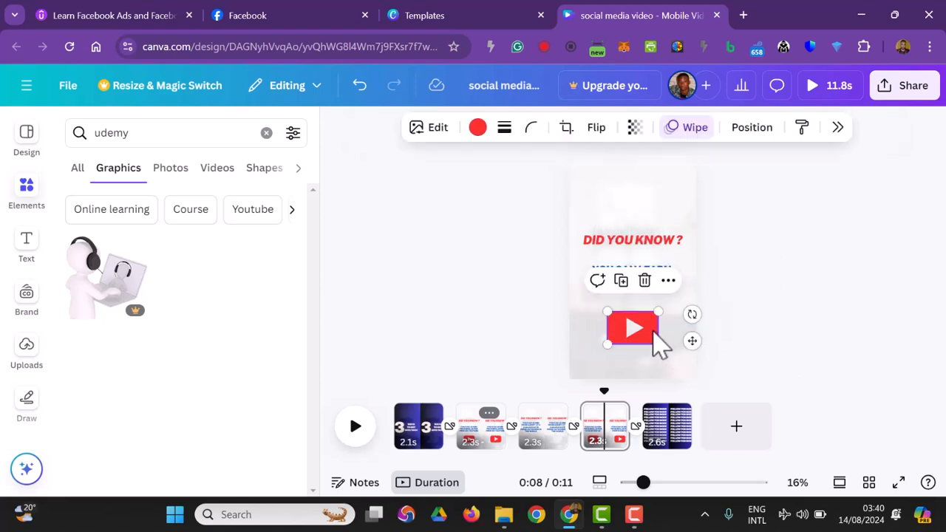
Step: Replace the fourth page's YouTube icon with the uploaded white-background Belad Tech Academy logo, placed below the blue text
left_click(653, 331)
key("Delete")
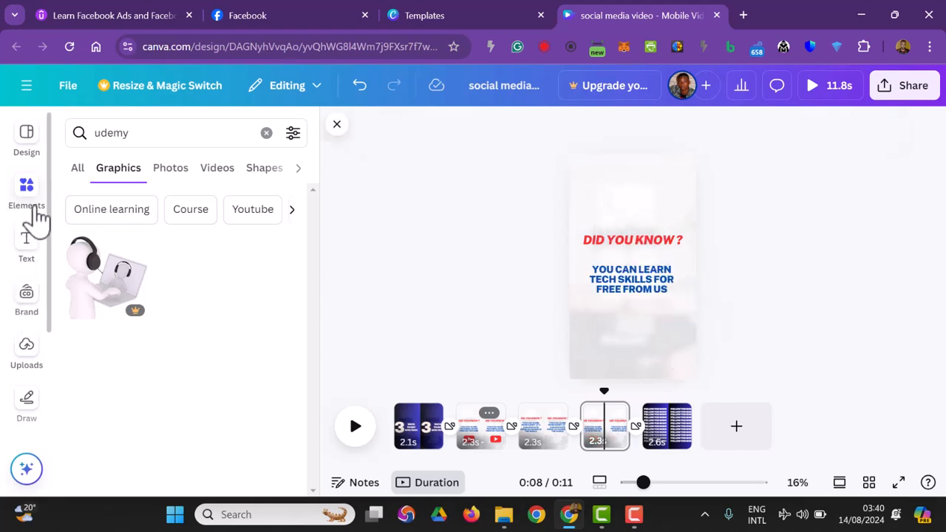
left_click(32, 215)
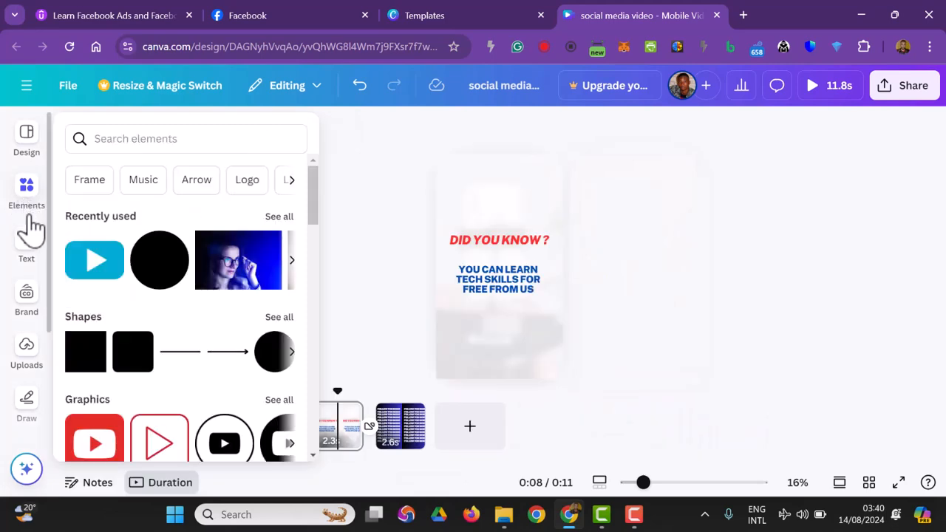
left_click(30, 355)
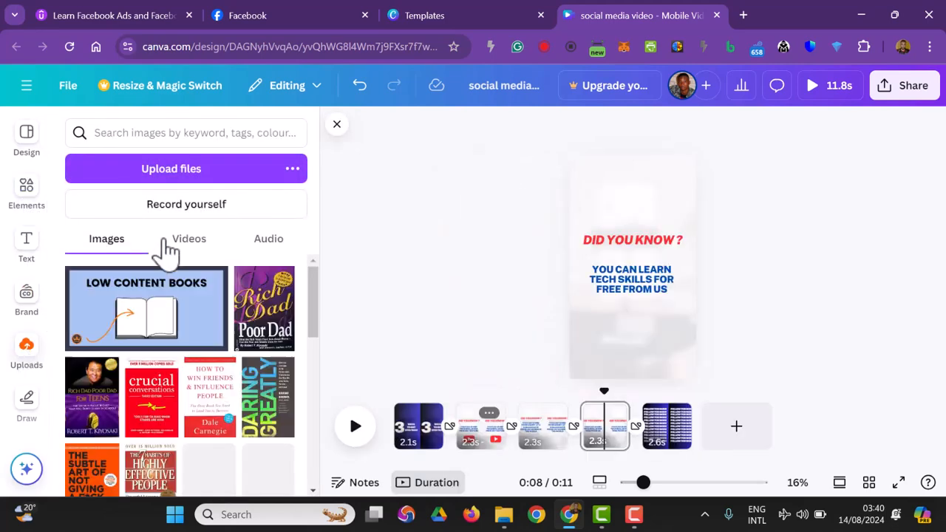
scroll(247, 391, "down", 1)
scroll(244, 399, "down", 5)
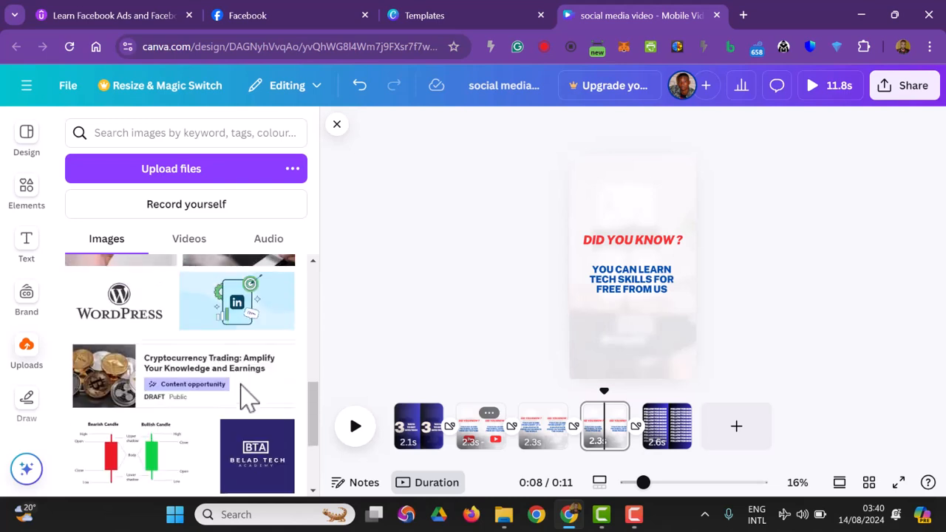
scroll(253, 436, "down", 2)
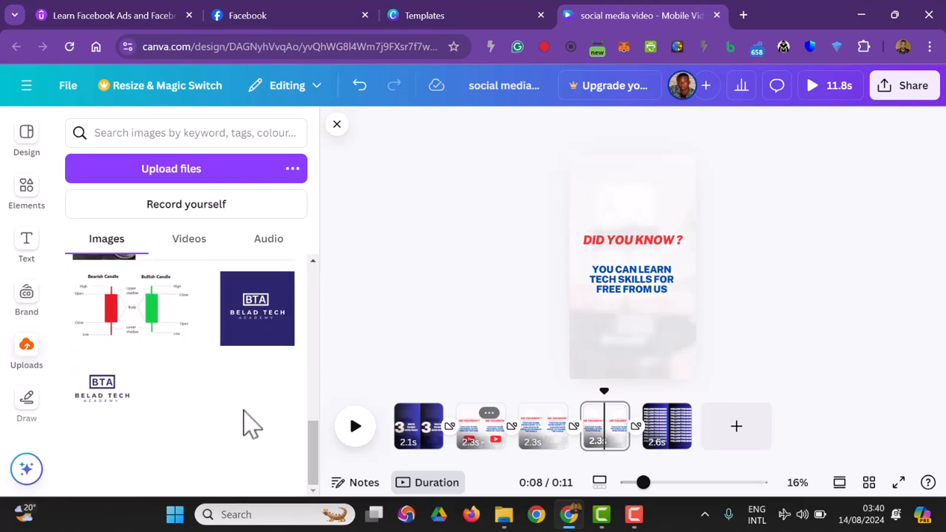
left_click(94, 406)
left_click_drag(641, 269, 638, 320)
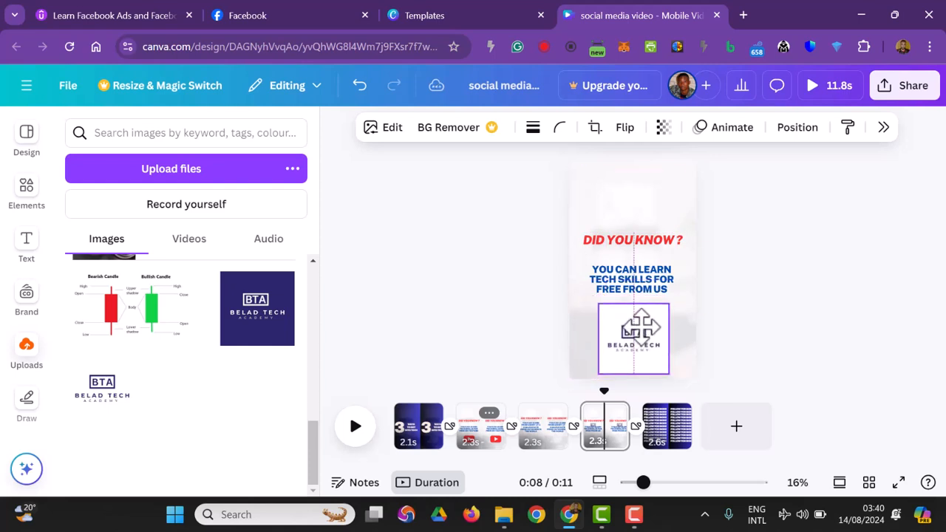
left_click(802, 356)
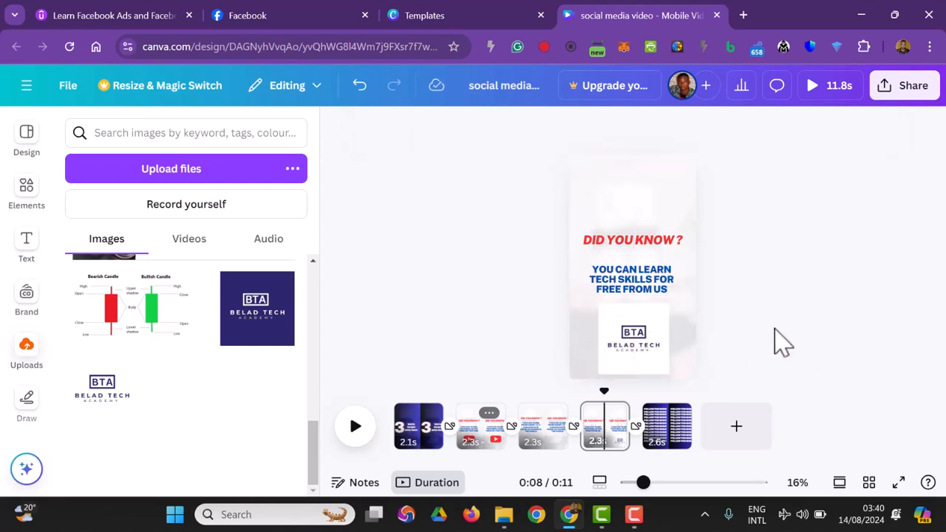
Step: Shrink the Belad Tech Academy logo on the fourth page slightly
left_click(628, 365)
left_click_drag(667, 374, 657, 362)
left_click(785, 357)
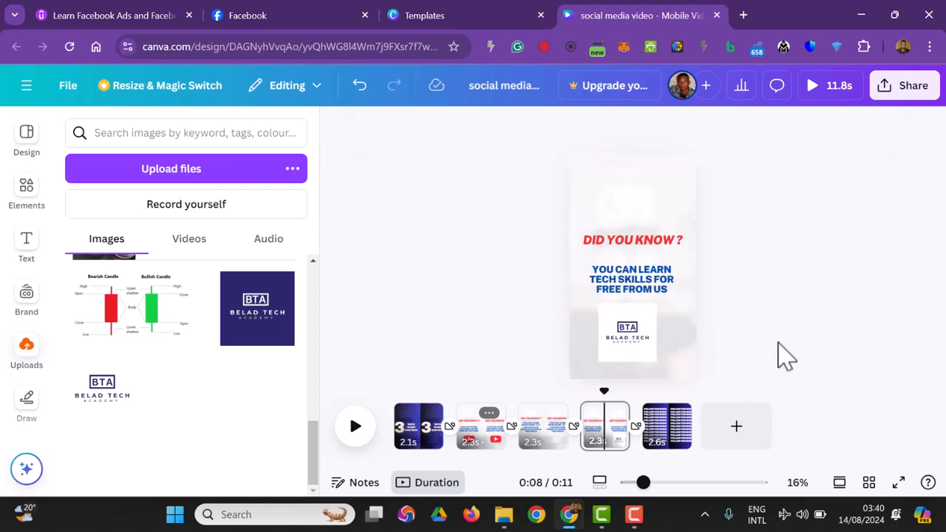
Step: Add a final page with the dark-blue Belad Tech Academy logo at its centre and set the page background to the logo's dark blue
left_click(733, 437)
left_click_drag(251, 318, 617, 268)
left_click(628, 185)
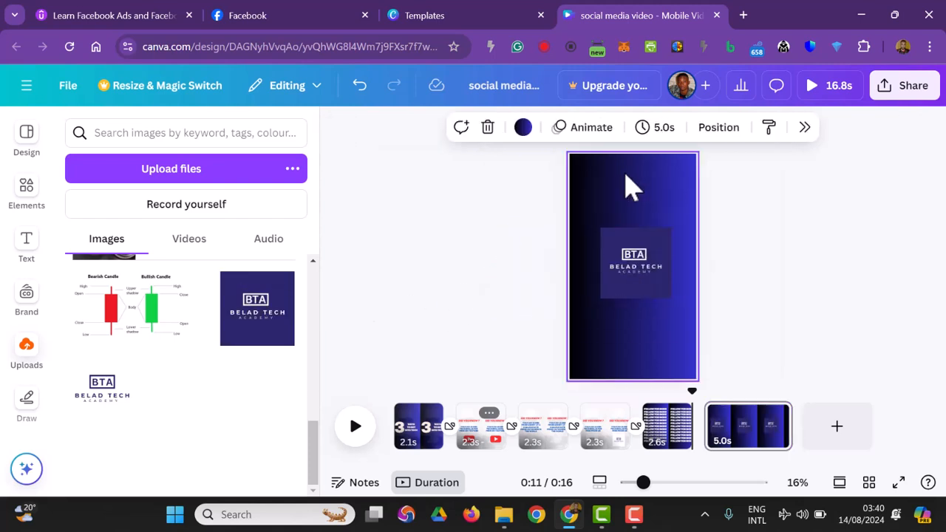
left_click(522, 127)
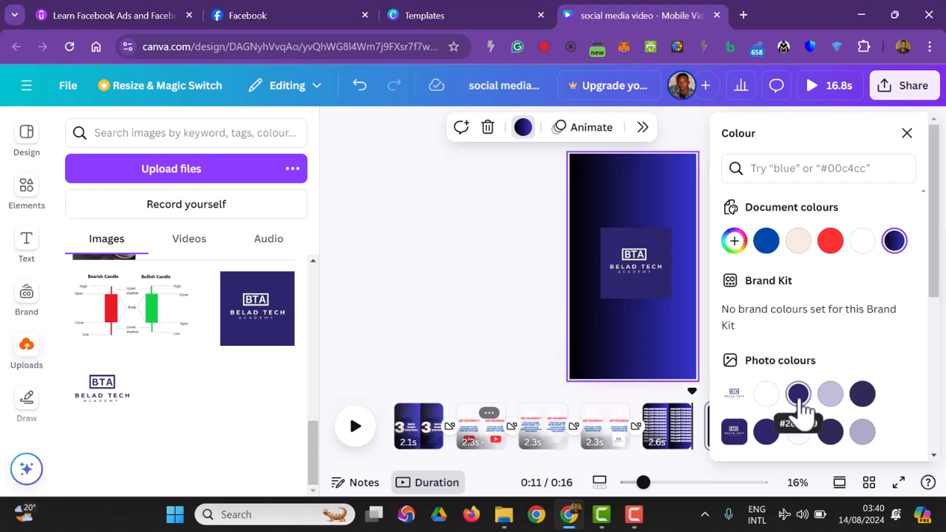
left_click(766, 442)
left_click(481, 244)
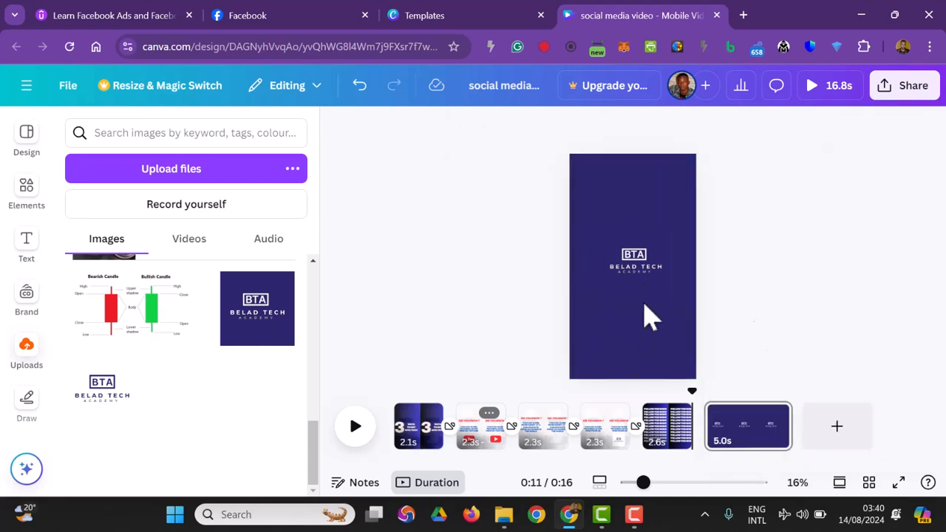
Step: Apply the Rise animation to the logo on the final page
left_click(656, 291)
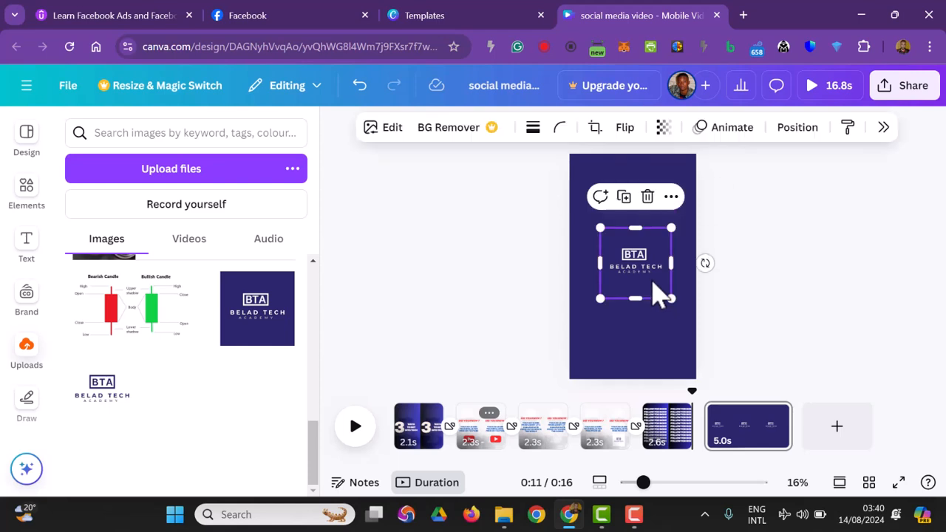
left_click(727, 127)
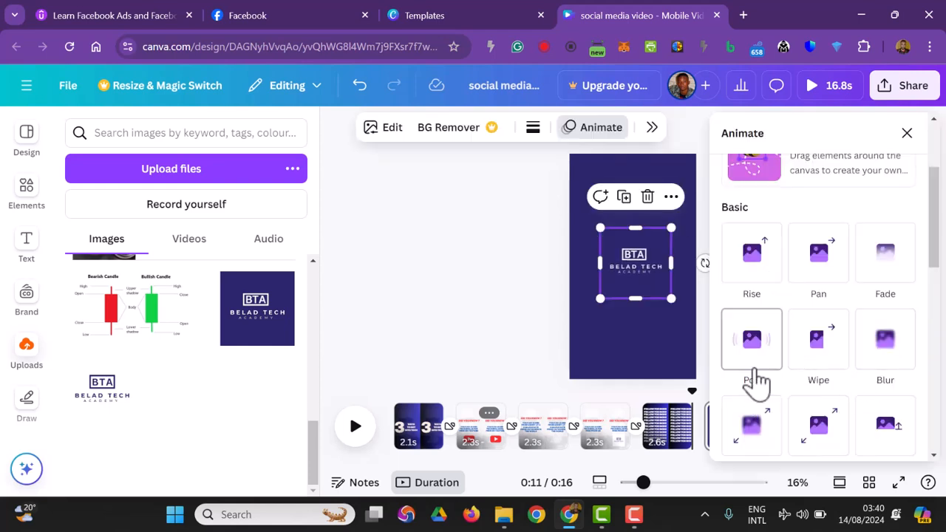
left_click(751, 289)
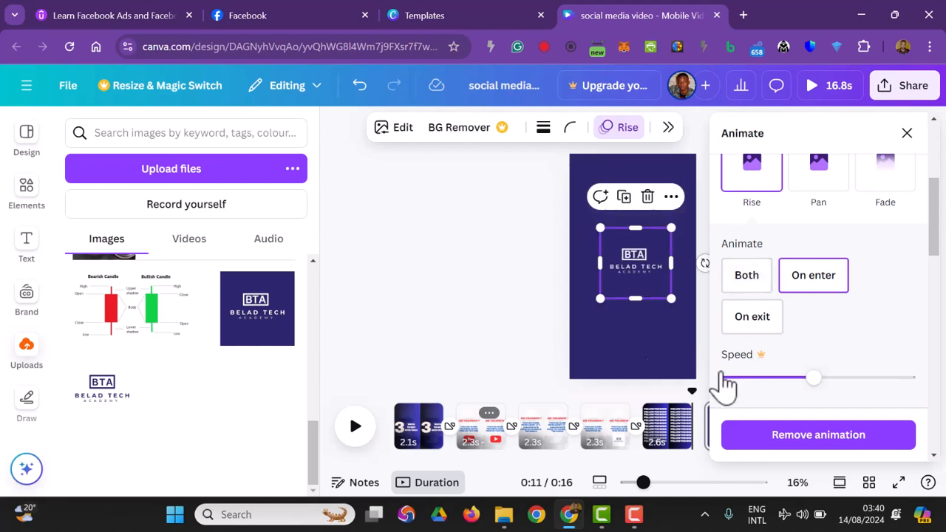
left_click(515, 325)
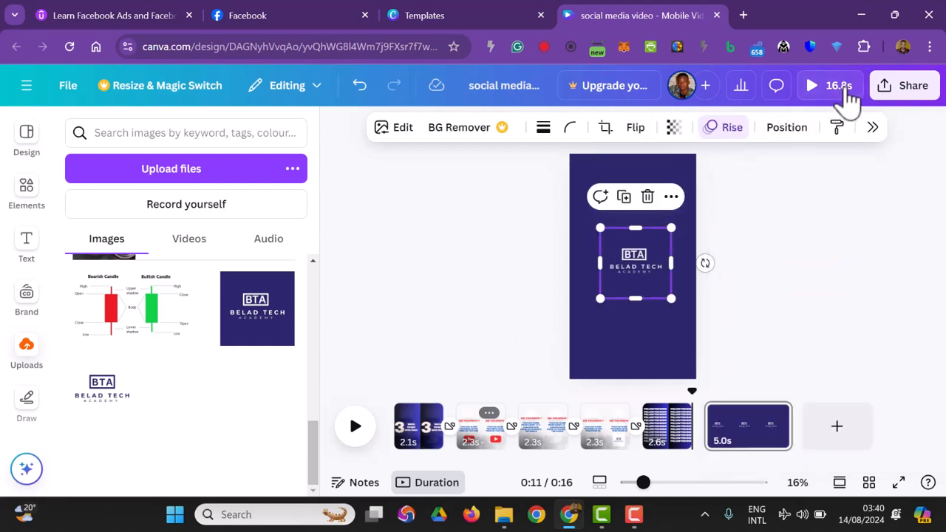
Step: Preview the whole video, and set the final logo page's duration to 2.0 seconds
left_click(847, 93)
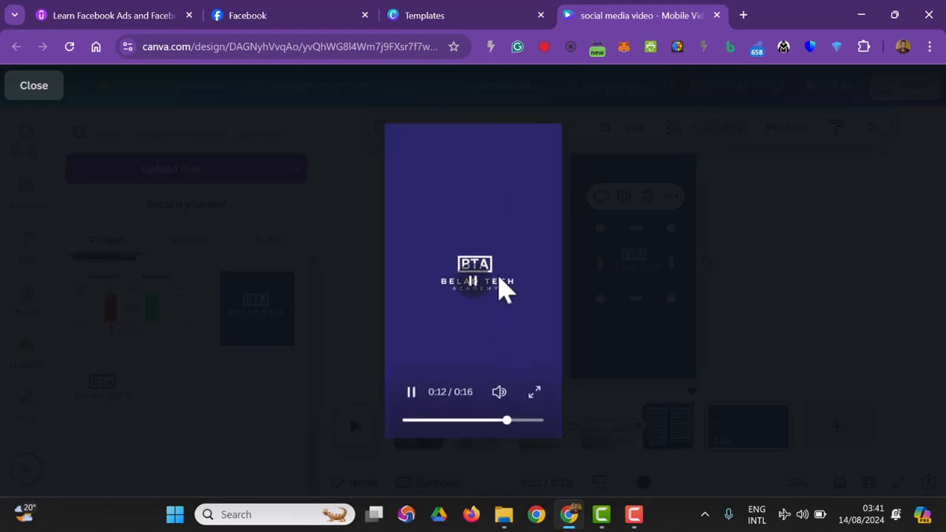
key("Escape")
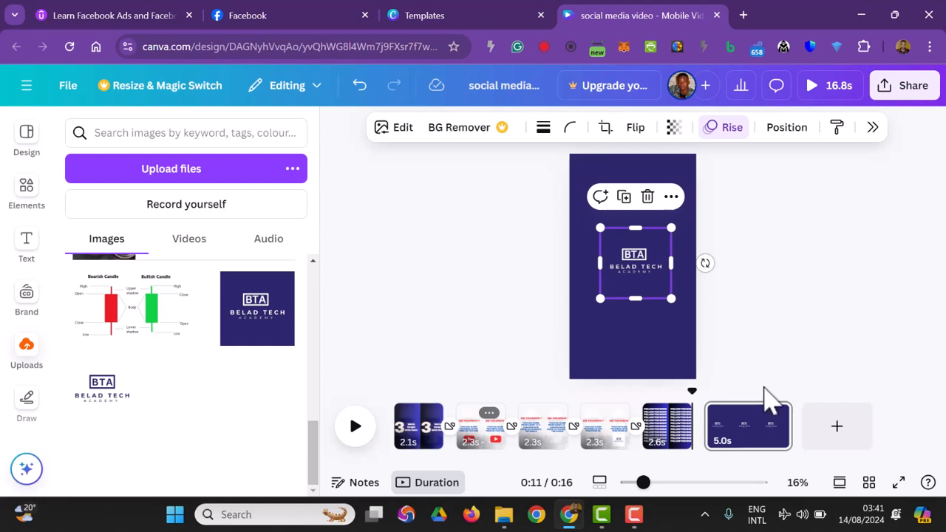
left_click(735, 454)
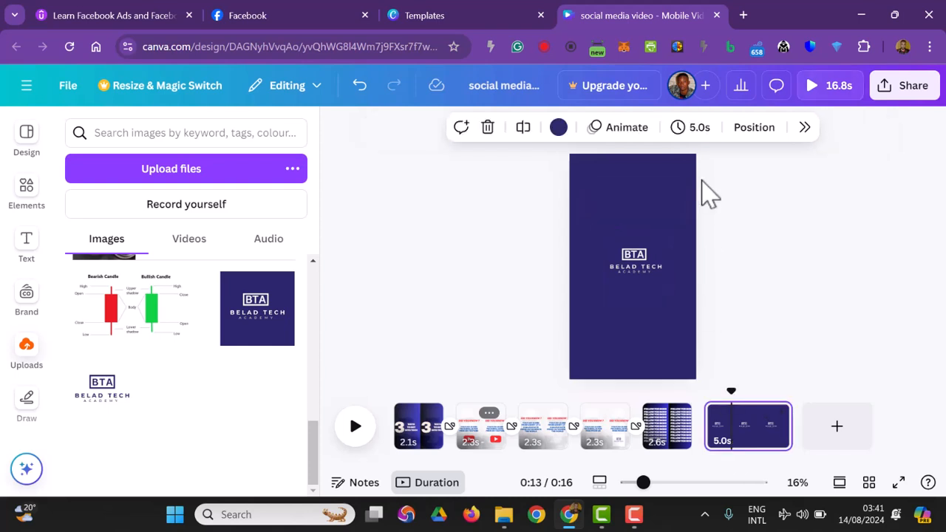
left_click(696, 129)
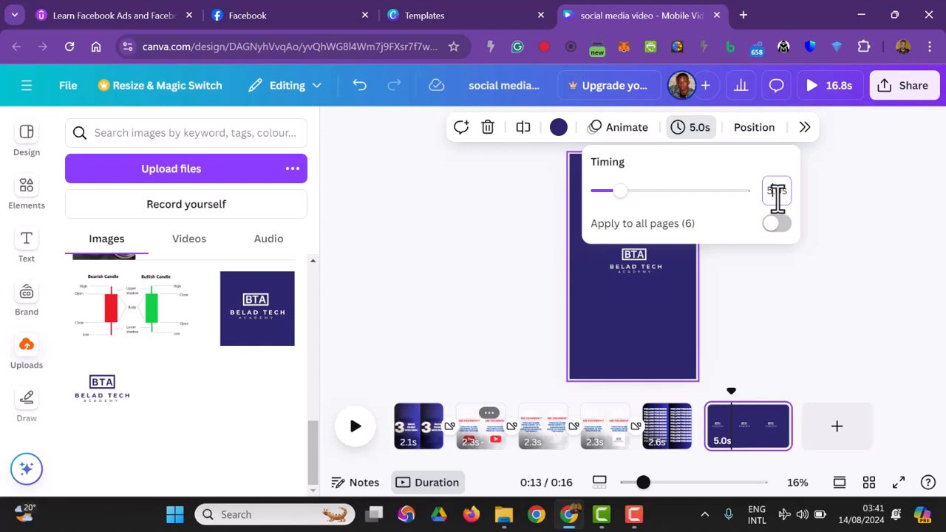
key("Return")
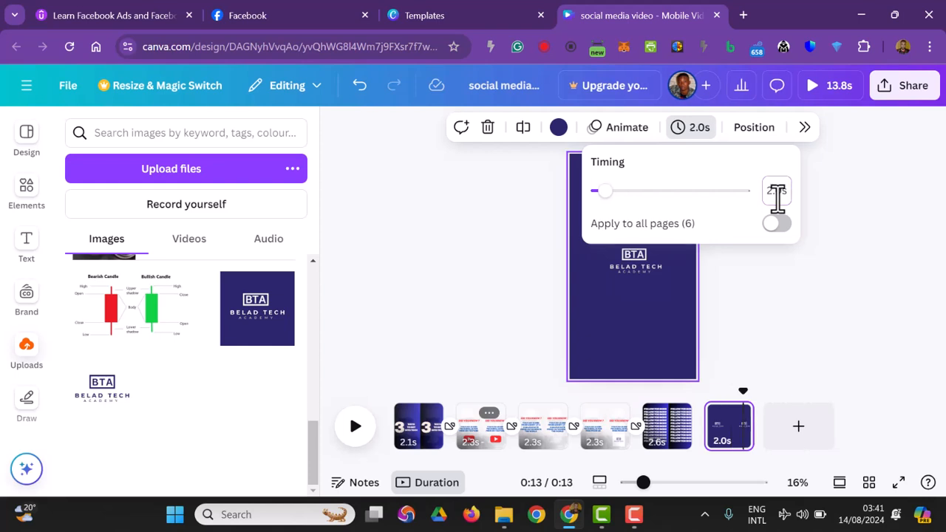
left_click(853, 322)
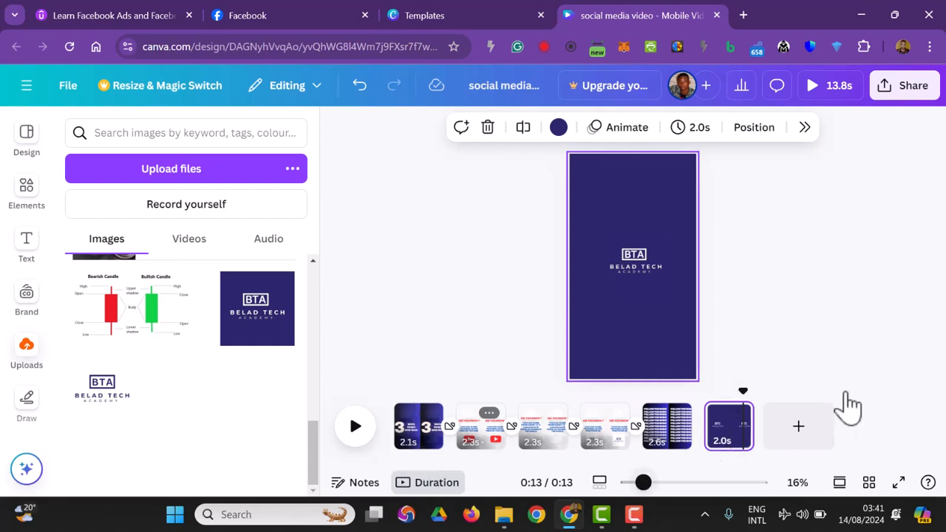
left_click(841, 172)
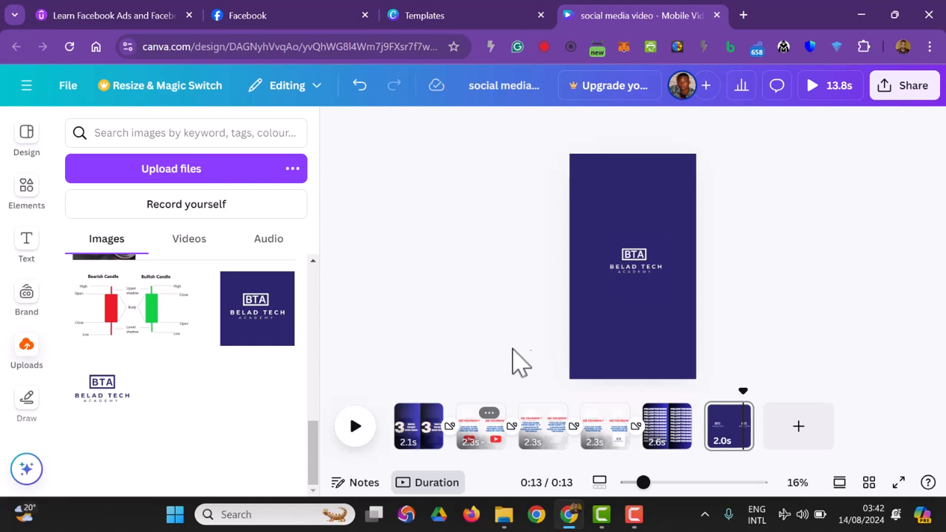
Step: Go to the opening title page and check the uploaded audio files for the video
left_click(421, 432)
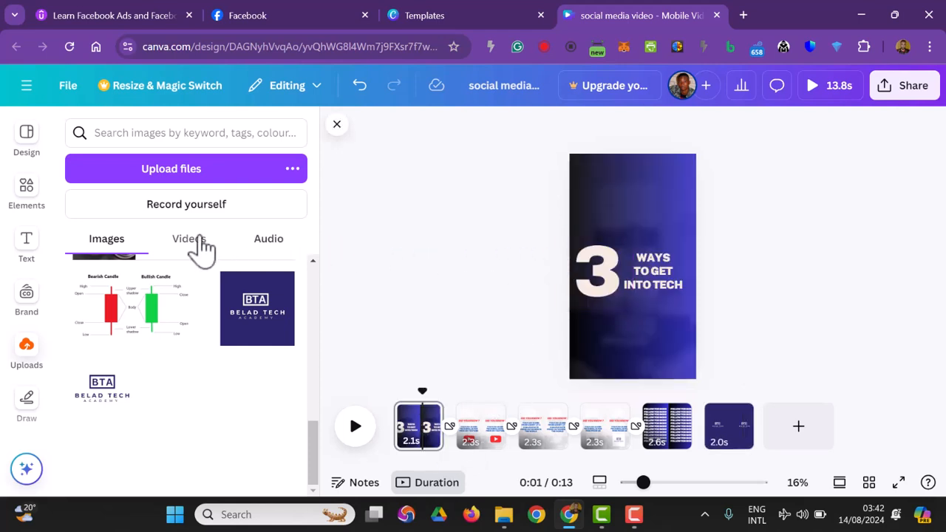
left_click(265, 240)
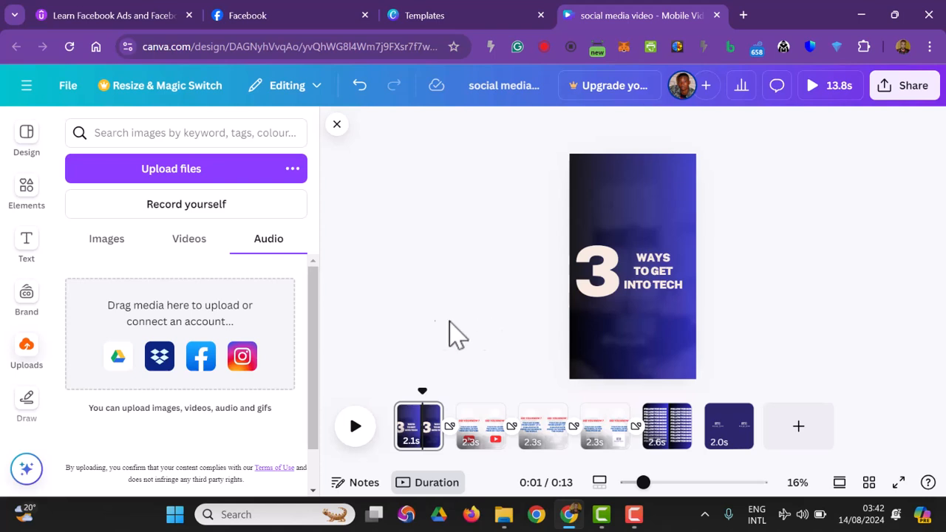
scroll(259, 402, "down", 1)
scroll(255, 399, "up", 1)
Step: Download all six pages of the design as a single MP4 video at 1080p (HD) quality
left_click(913, 105)
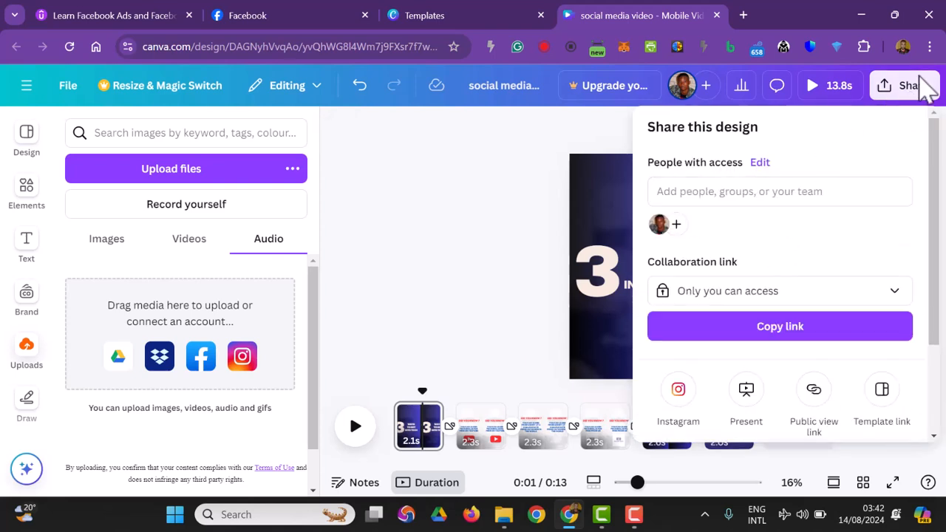
scroll(843, 279, "down", 3)
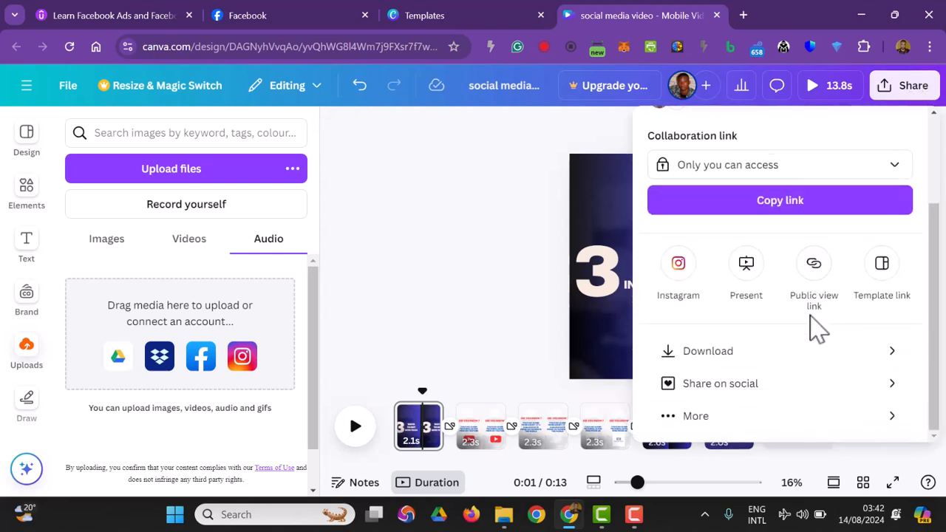
left_click(855, 370)
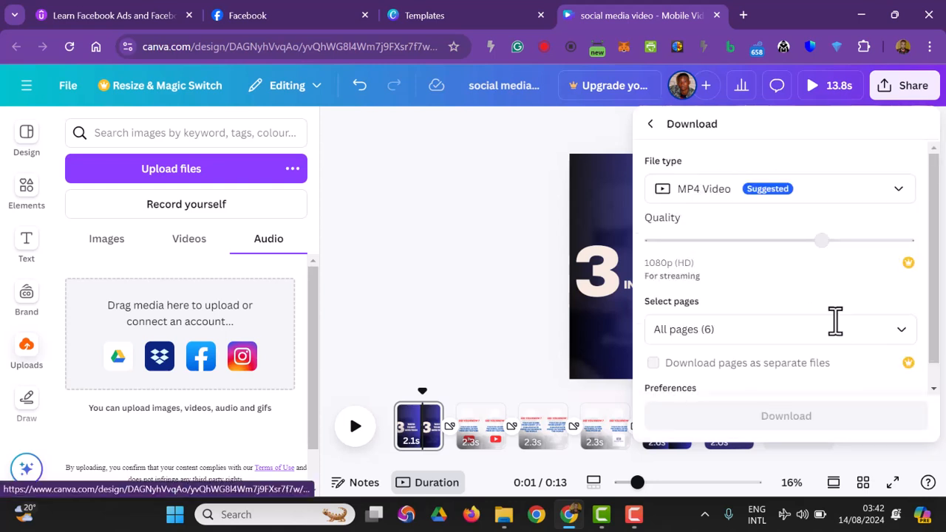
left_click(720, 197)
left_click(720, 197)
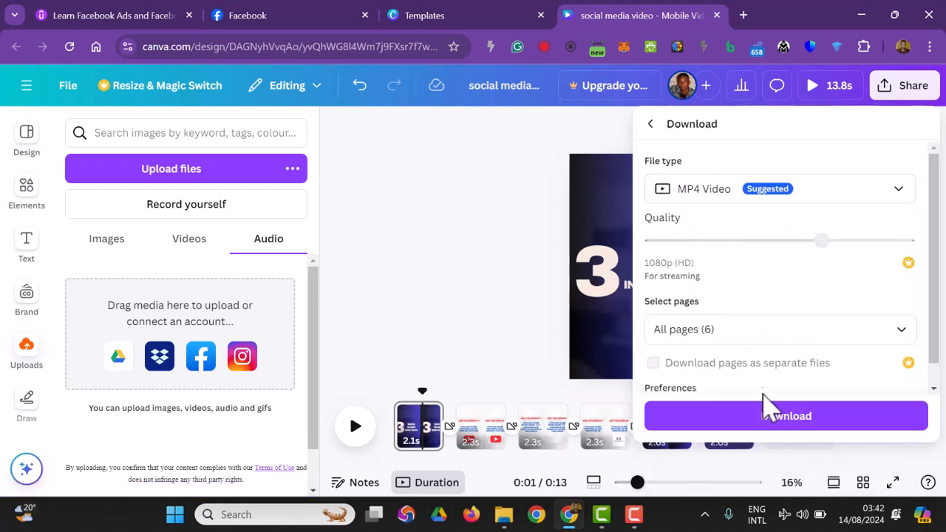
scroll(739, 374, "down", 1)
left_click(798, 423)
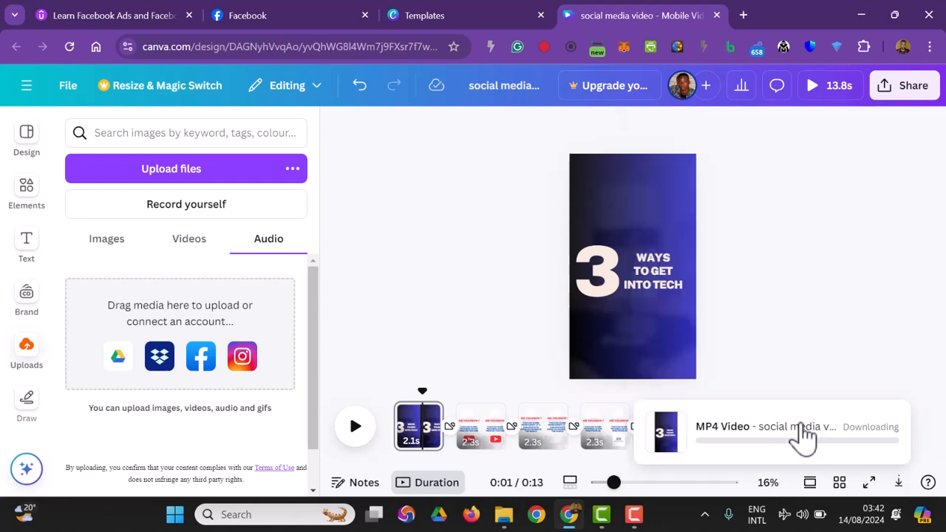